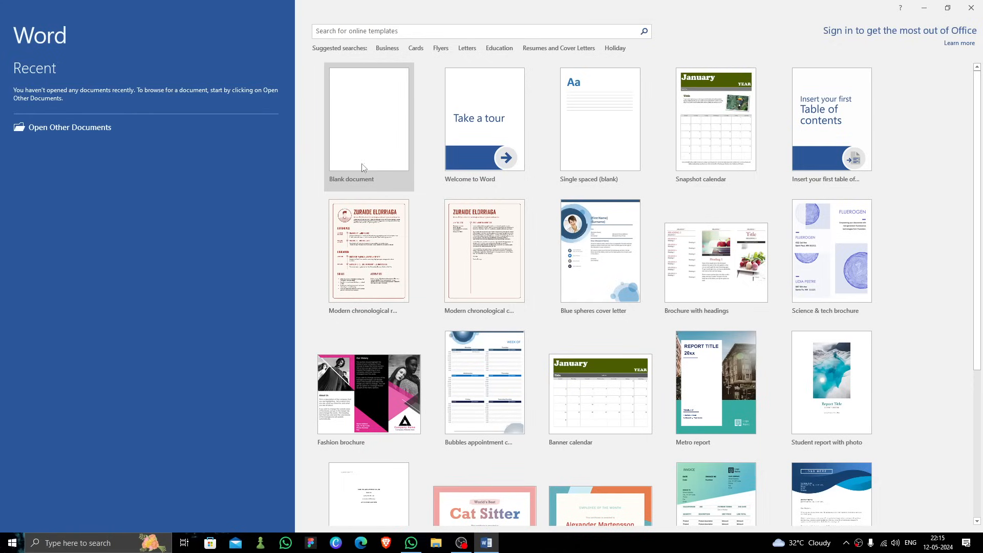
Step: Create a blank document and enter a sentence reading "My name is" followed by a first name
{"action": "left_click", "coordinate": [375, 169]}
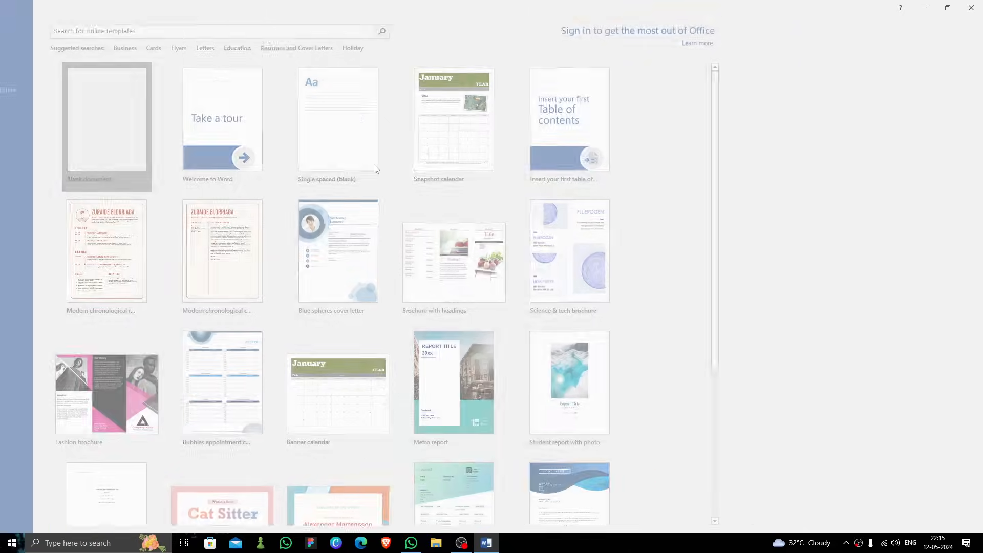
{"action": "scroll", "coordinate": [447, 219], "scroll_direction": "up", "scroll_amount": 5, "text": "ctrl"}
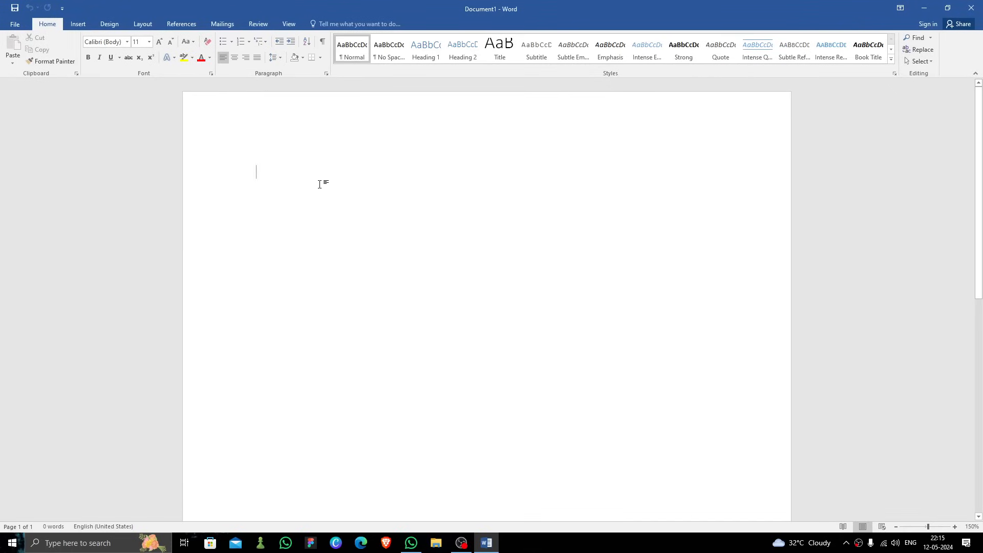
{"action": "type", "text": "I"}
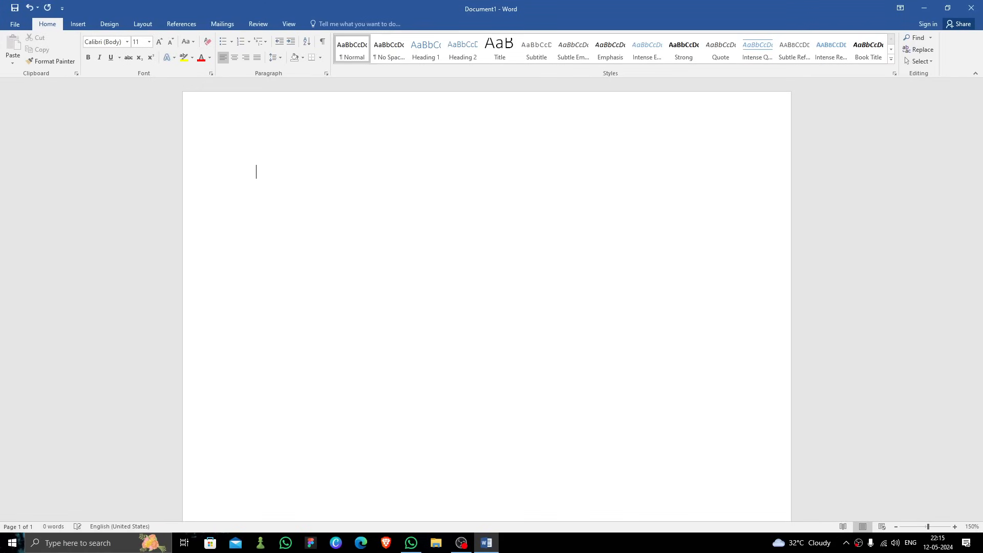
{"action": "type", "text": "ey"}
{"action": "key", "text": "BackSpace"}
{"action": "key", "text": "BackSpace"}
{"action": "key", "text": "BackSpace"}
{"action": "type", "text": "My name i"}
{"action": "key", "text": "BackSpace"}
{"action": "type", "text": "john"}
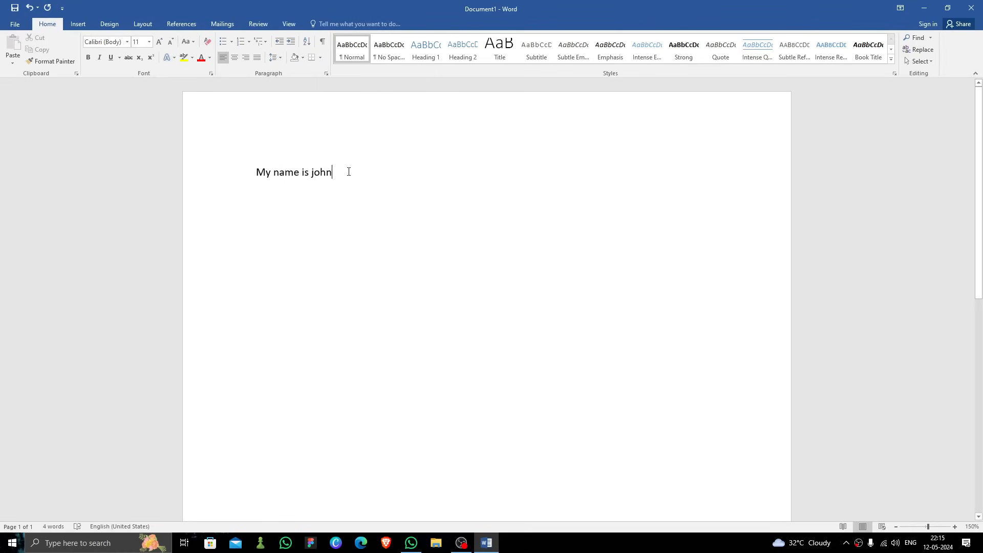
Step: Change the font of the whole sentence to Cooper Black
{"action": "left_click_drag", "start_coordinate": [332, 170], "coordinate": [256, 174]}
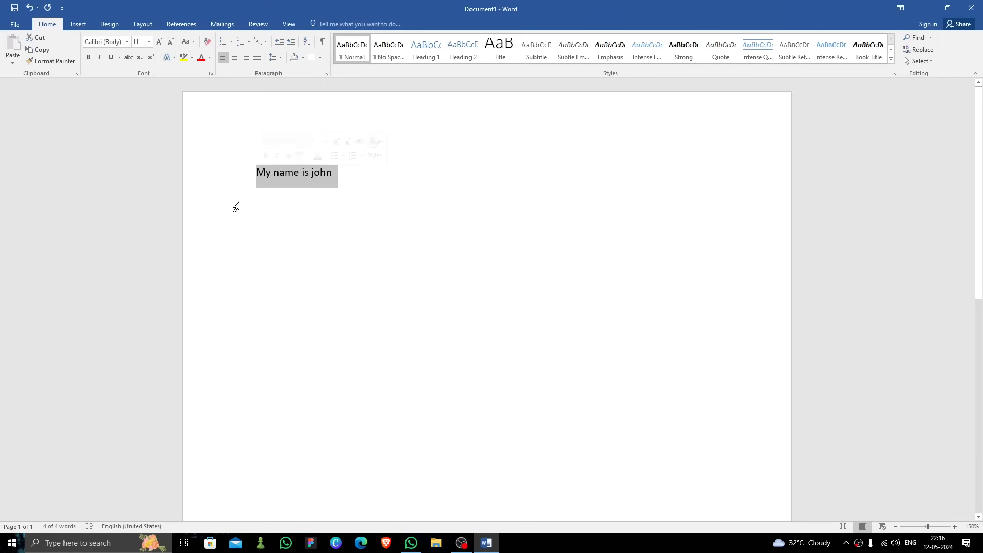
{"action": "left_click", "coordinate": [127, 42]}
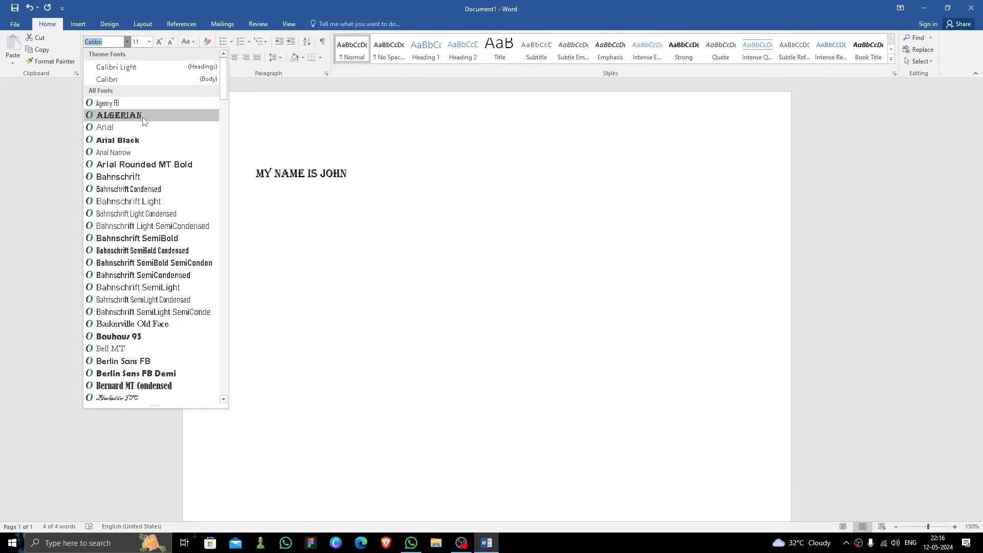
{"action": "scroll", "coordinate": [161, 348], "scroll_direction": "down", "scroll_amount": 1}
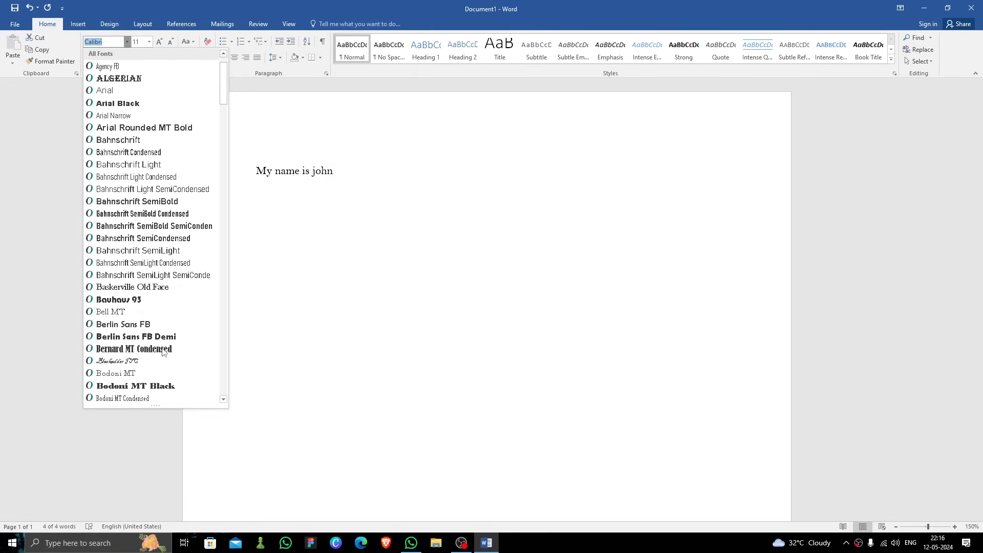
{"action": "scroll", "coordinate": [163, 351], "scroll_direction": "down", "scroll_amount": 4}
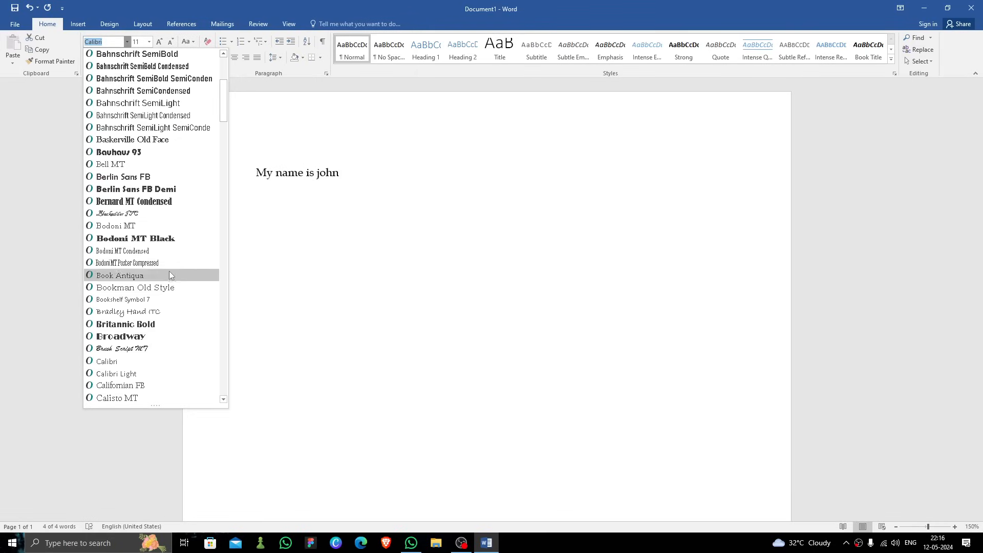
{"action": "scroll", "coordinate": [171, 323], "scroll_direction": "down", "scroll_amount": 7}
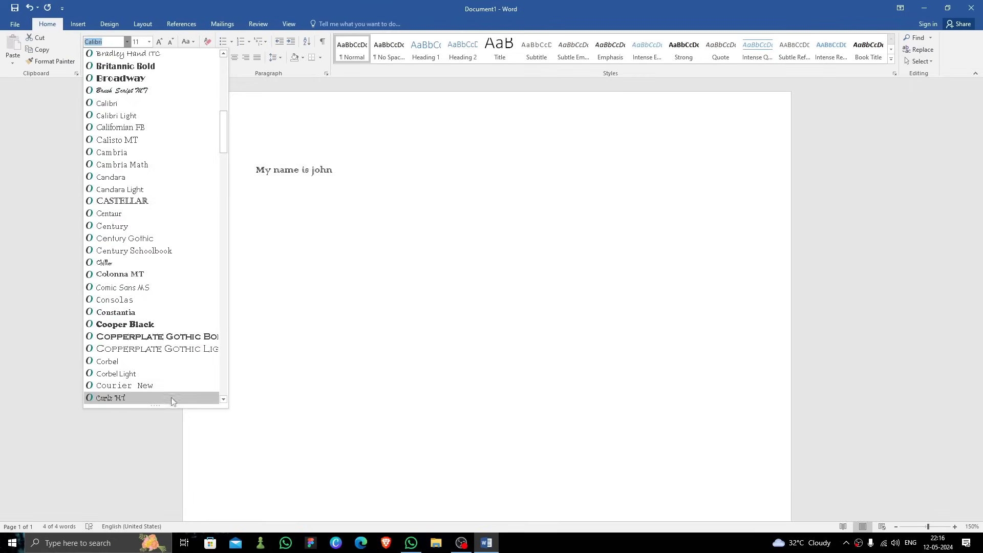
{"action": "left_click", "coordinate": [154, 324]}
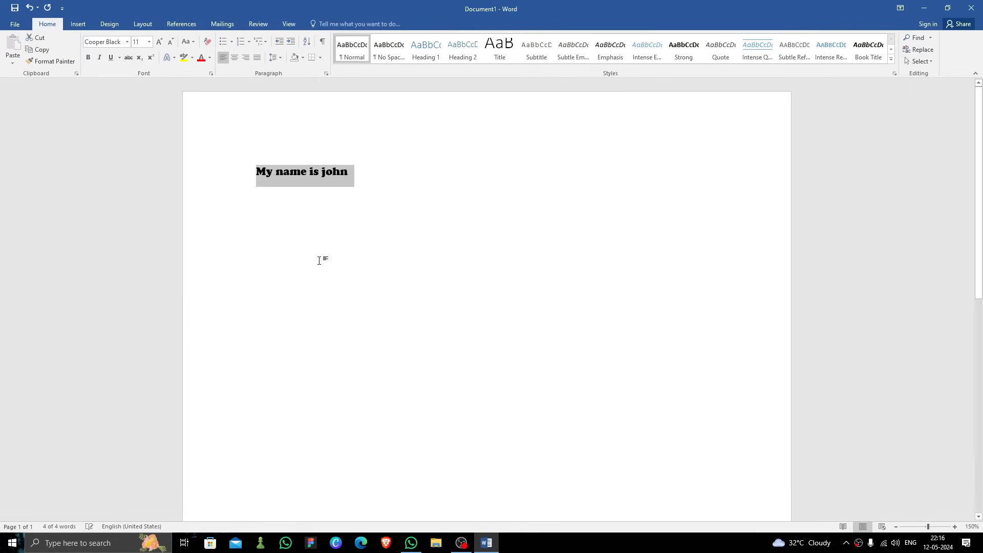
{"action": "left_click", "coordinate": [292, 203]}
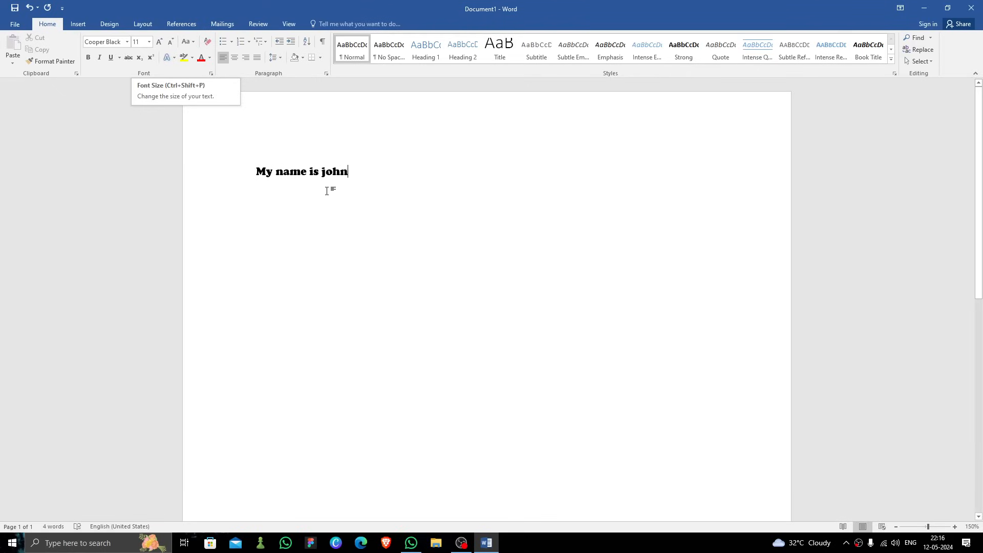
Step: Set the font size of the first name at the end of the sentence to 18
{"action": "left_click_drag", "start_coordinate": [353, 172], "coordinate": [319, 166]}
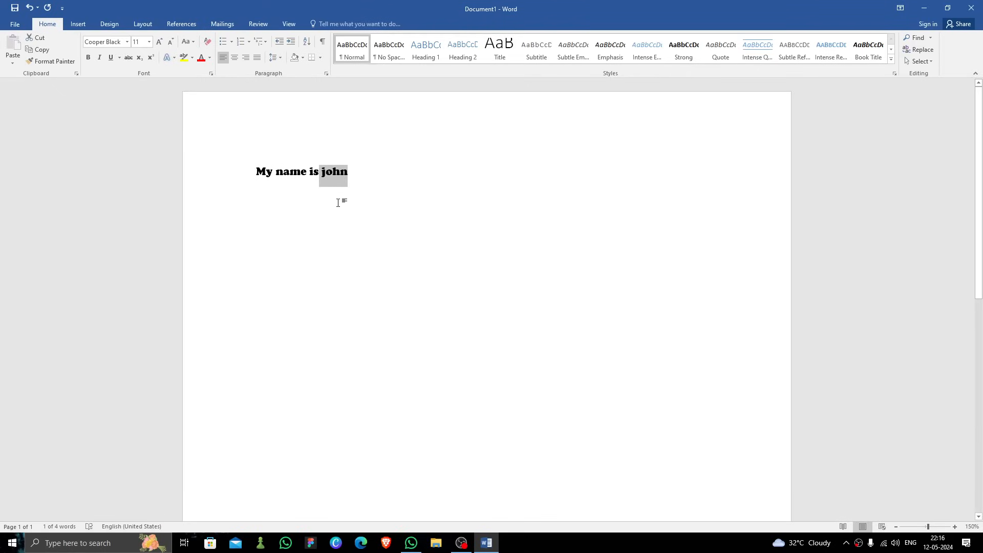
{"action": "left_click", "coordinate": [148, 45]}
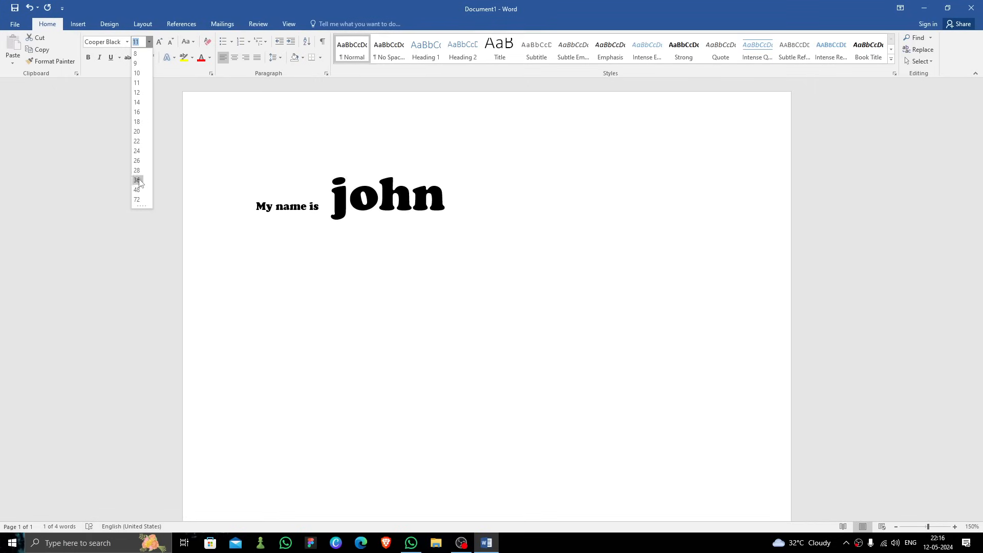
{"action": "left_click", "coordinate": [137, 122]}
{"action": "left_click", "coordinate": [354, 177]}
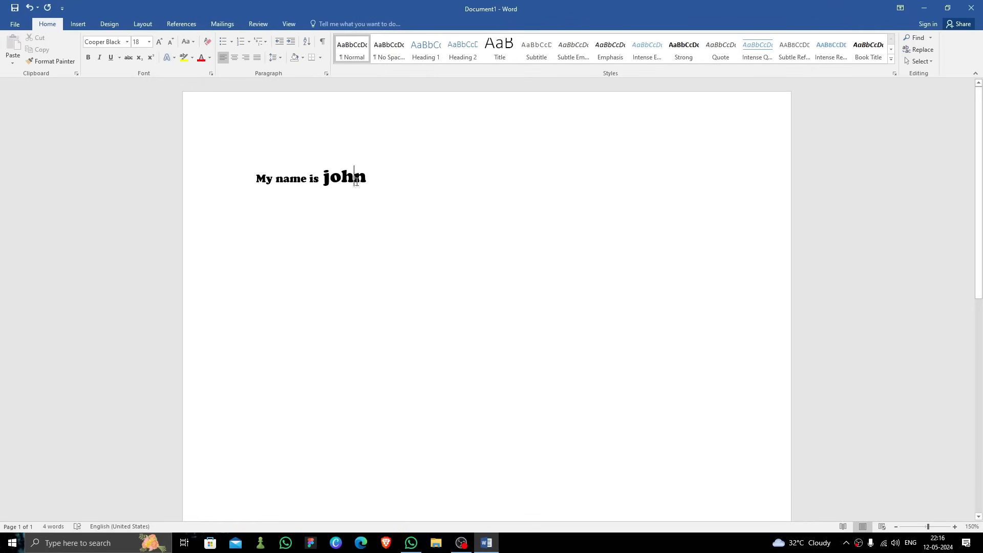
Step: Highlight the first name in yellow
{"action": "left_click_drag", "start_coordinate": [367, 178], "coordinate": [324, 180]}
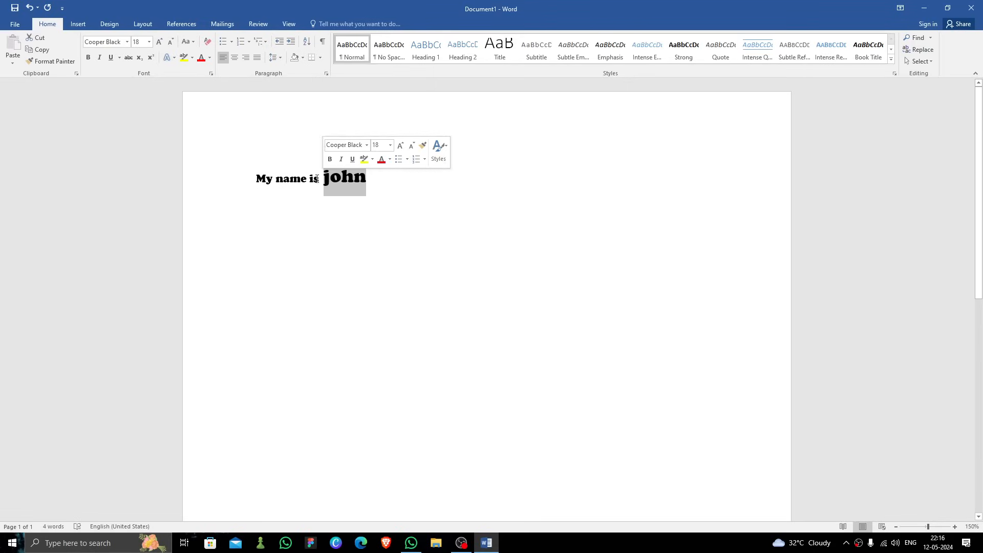
{"action": "left_click", "coordinate": [193, 58]}
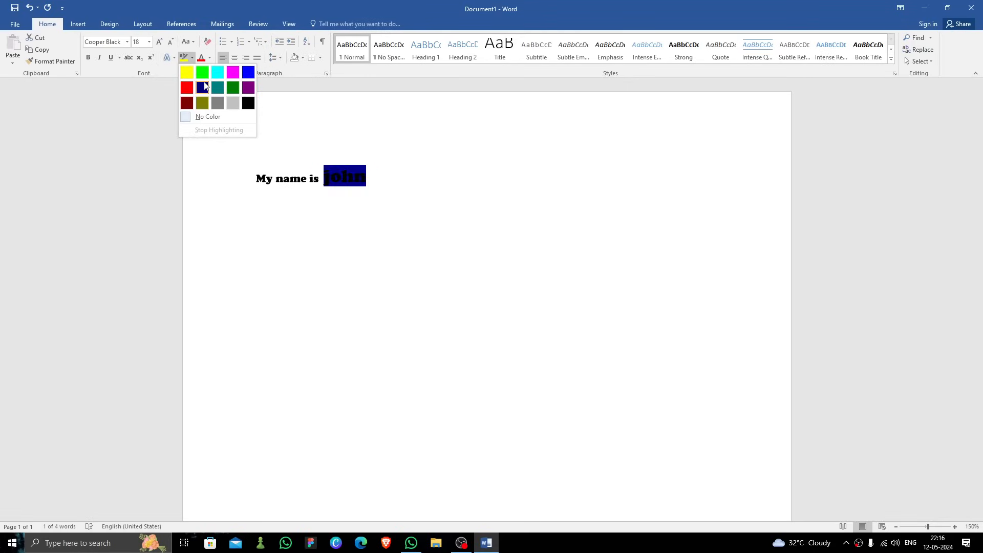
{"action": "left_click", "coordinate": [187, 73]}
{"action": "left_click", "coordinate": [197, 105]}
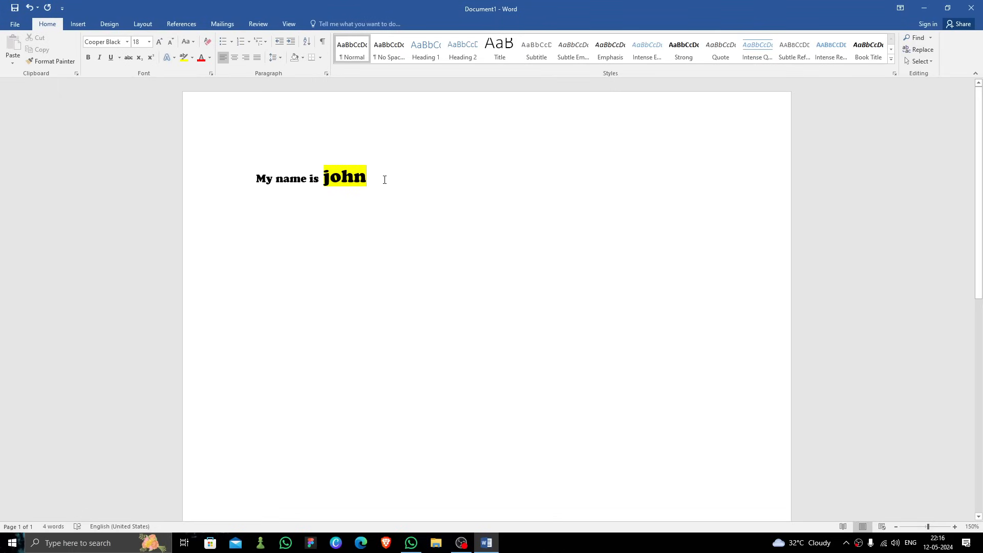
Step: Continue the sentence after the first name with the text "and I am happy"
{"action": "left_click", "coordinate": [209, 58]}
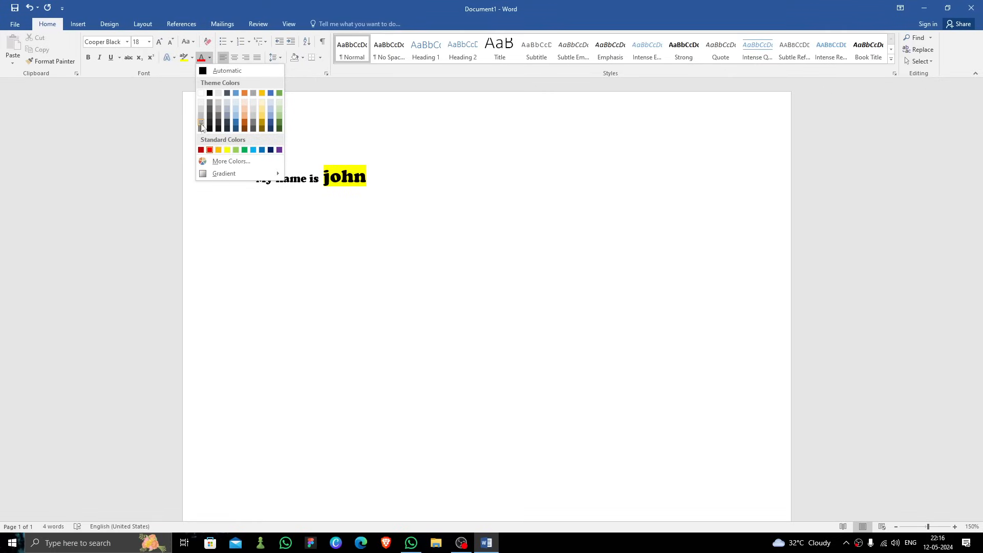
{"action": "left_click", "coordinate": [209, 150]}
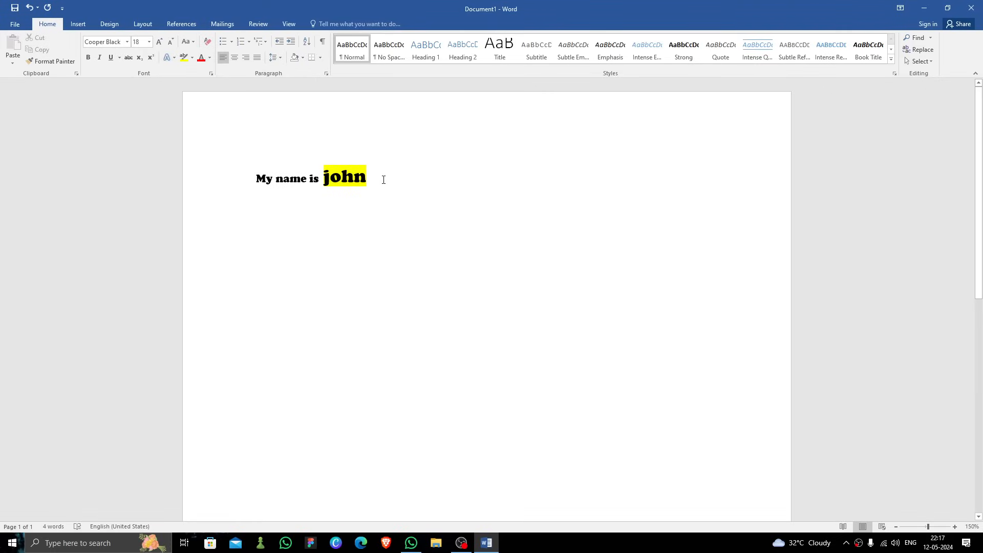
{"action": "type", "text": "j"}
{"action": "key", "text": "BackSpace"}
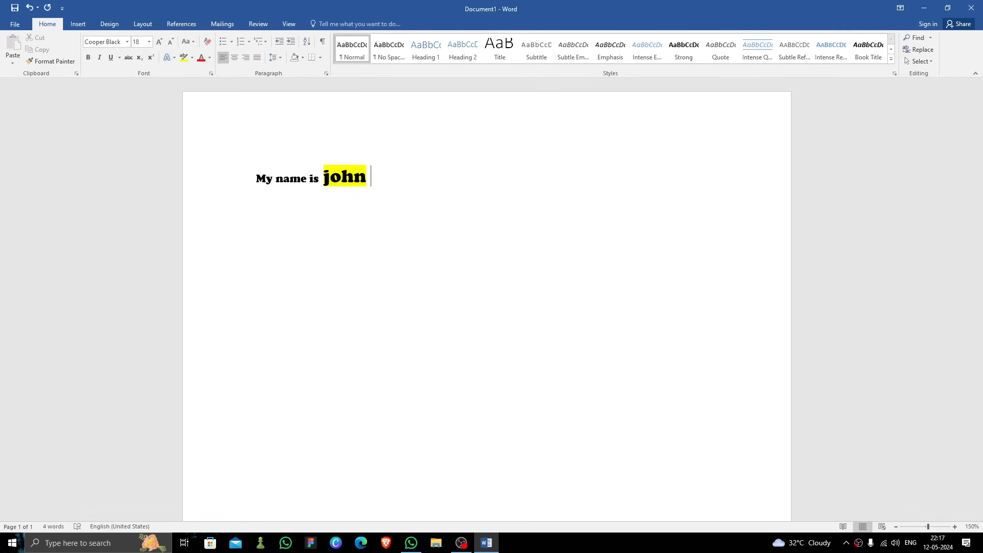
{"action": "type", "text": "and I am "}
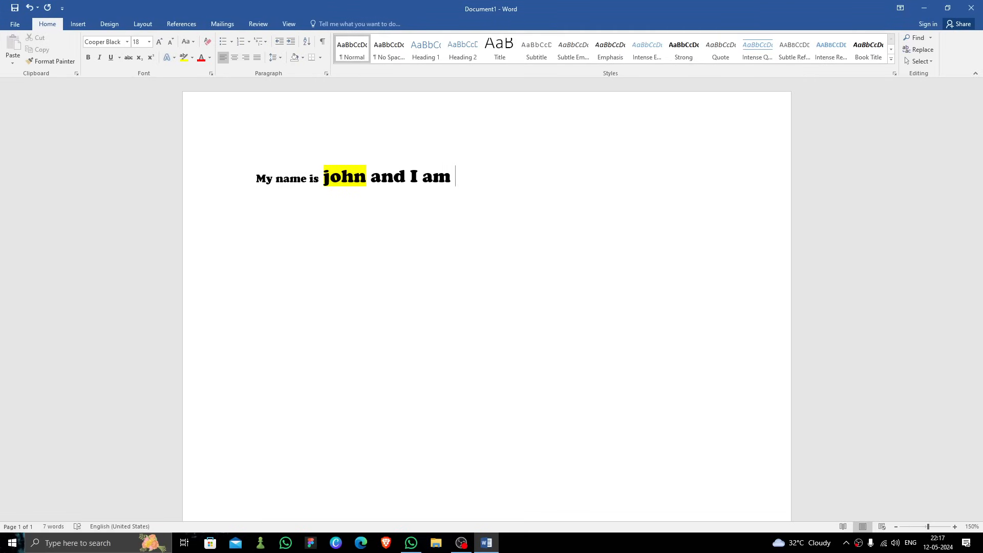
{"action": "type", "text": "happy"}
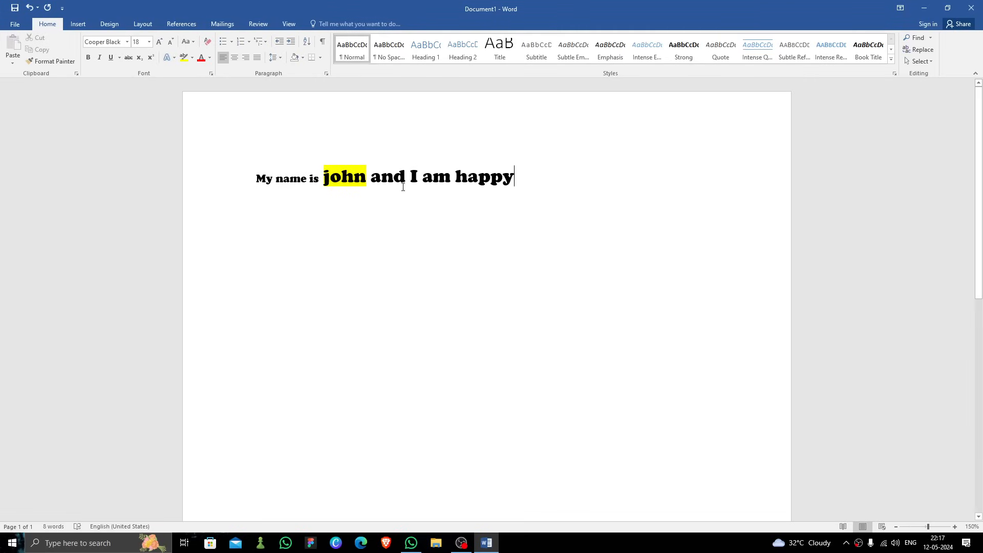
Step: Change the font colour of the words "I am happy" to the dark green theme colour
{"action": "left_click_drag", "start_coordinate": [410, 180], "coordinate": [490, 186]}
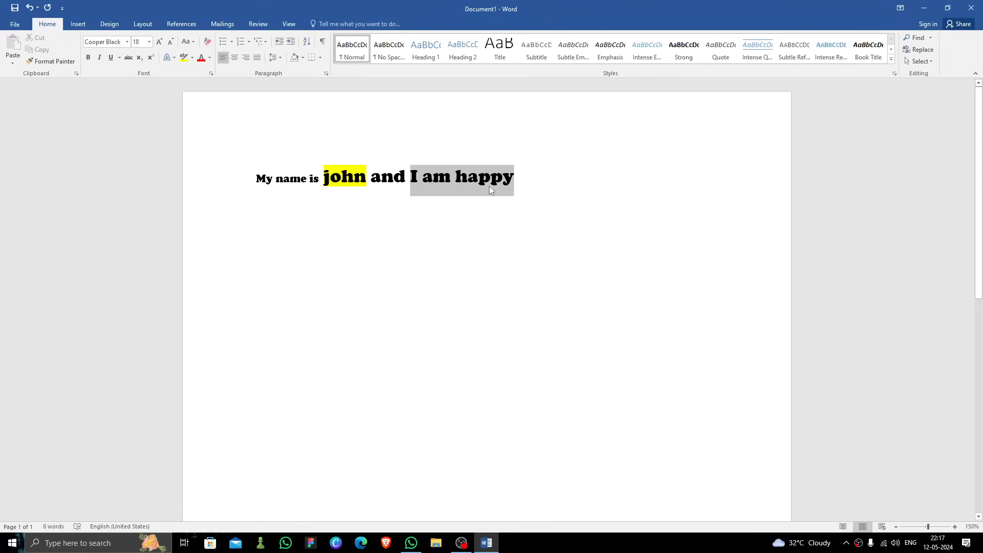
{"action": "left_click", "coordinate": [202, 58]}
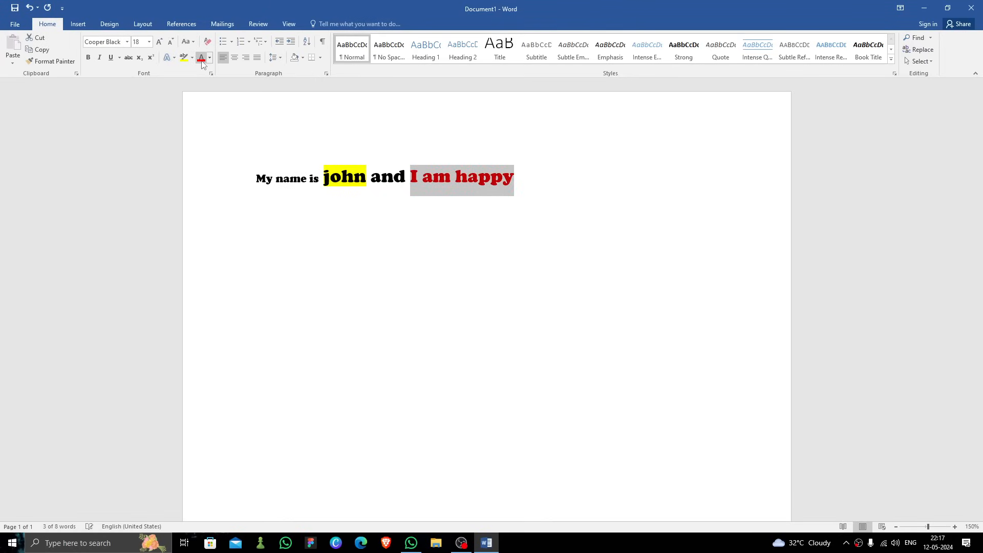
{"action": "left_click", "coordinate": [210, 61]}
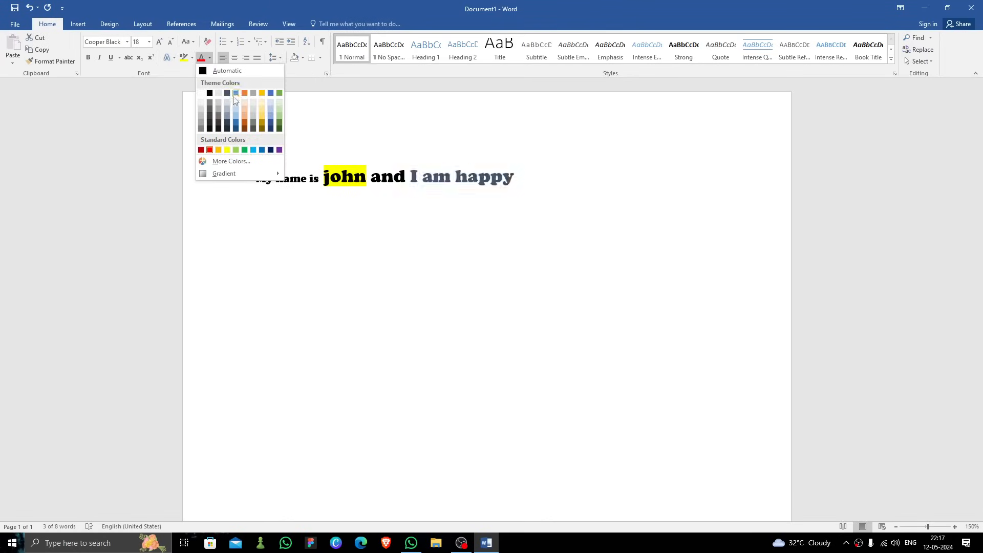
{"action": "left_click", "coordinate": [279, 124]}
{"action": "left_click", "coordinate": [553, 184]}
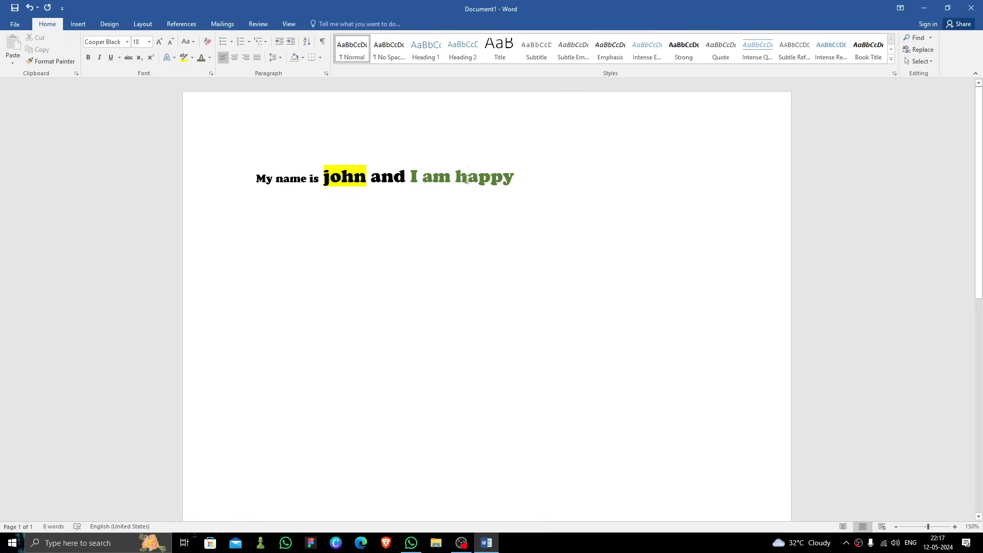
Step: Try right and justified alignment on the sentence, and leave it centred
{"action": "left_click", "coordinate": [236, 59]}
{"action": "left_click", "coordinate": [246, 57]}
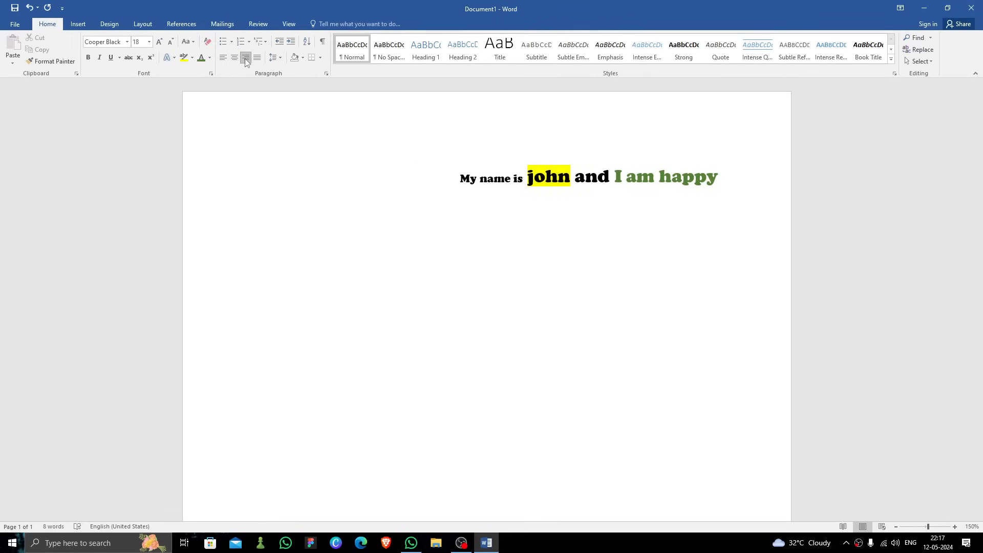
{"action": "left_click", "coordinate": [258, 58]}
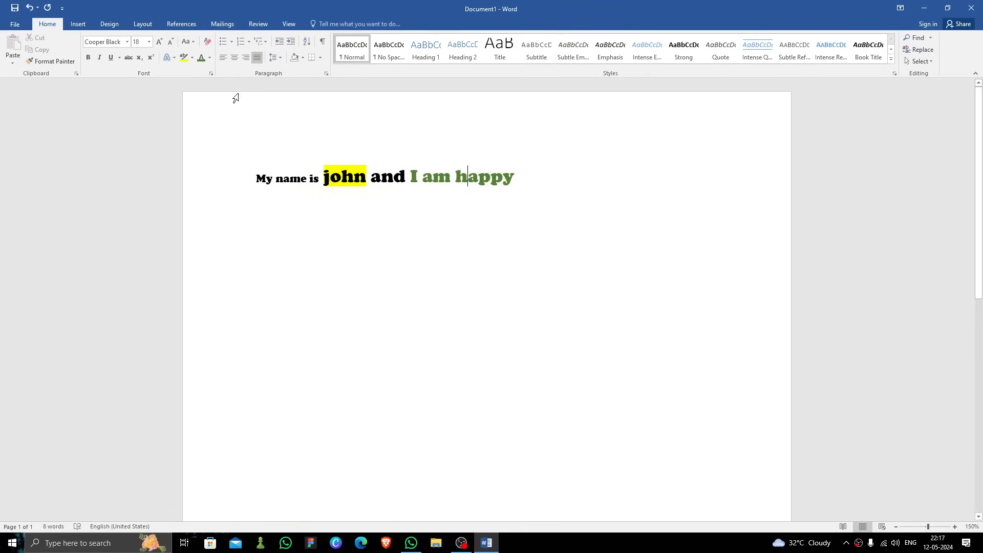
{"action": "left_click", "coordinate": [235, 58]}
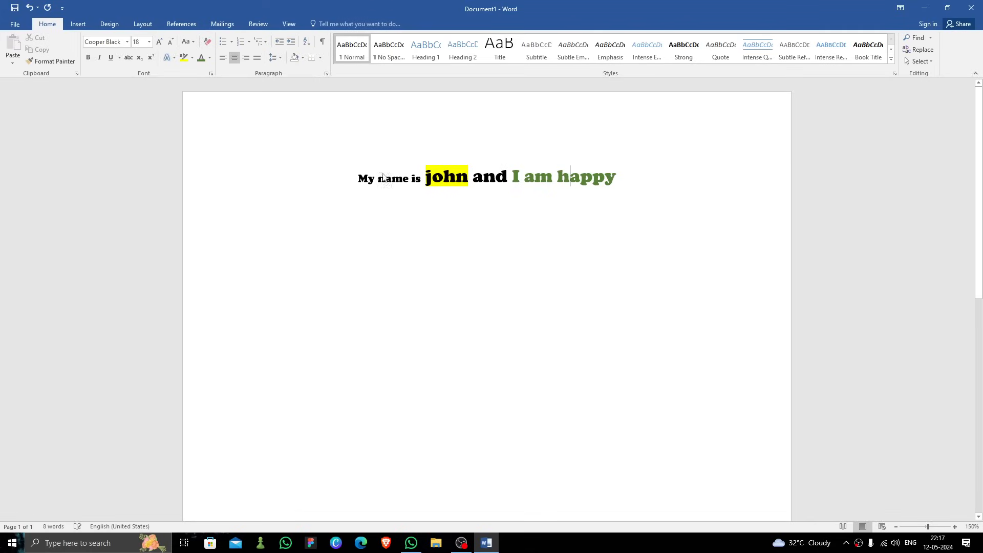
Step: Turn the sentence into a bulleted list item and start an unbulleted empty paragraph below it
{"action": "left_click", "coordinate": [224, 44]}
{"action": "left_click", "coordinate": [361, 180]}
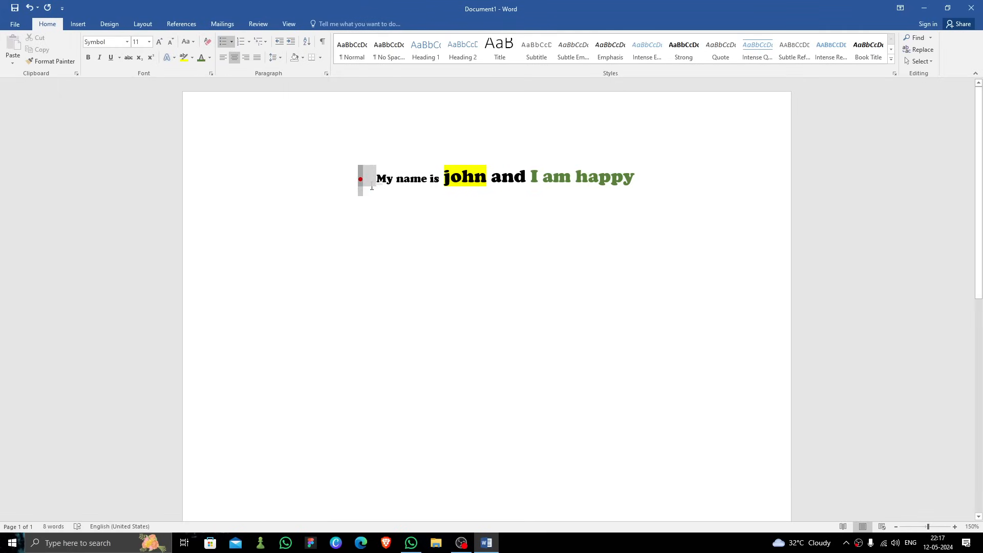
{"action": "left_click", "coordinate": [374, 191]}
{"action": "key", "text": "Return"}
{"action": "key", "text": "Return"}
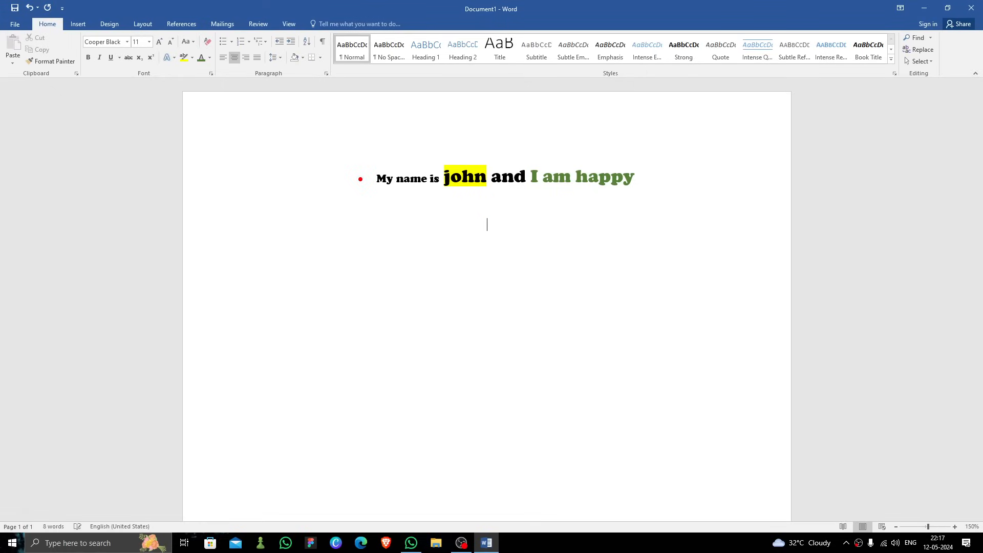
Step: Left-align the empty paragraph below the bullet and apply the Heading 1 style to it
{"action": "key", "text": "ctrl+l"}
{"action": "left_click", "coordinate": [384, 57]}
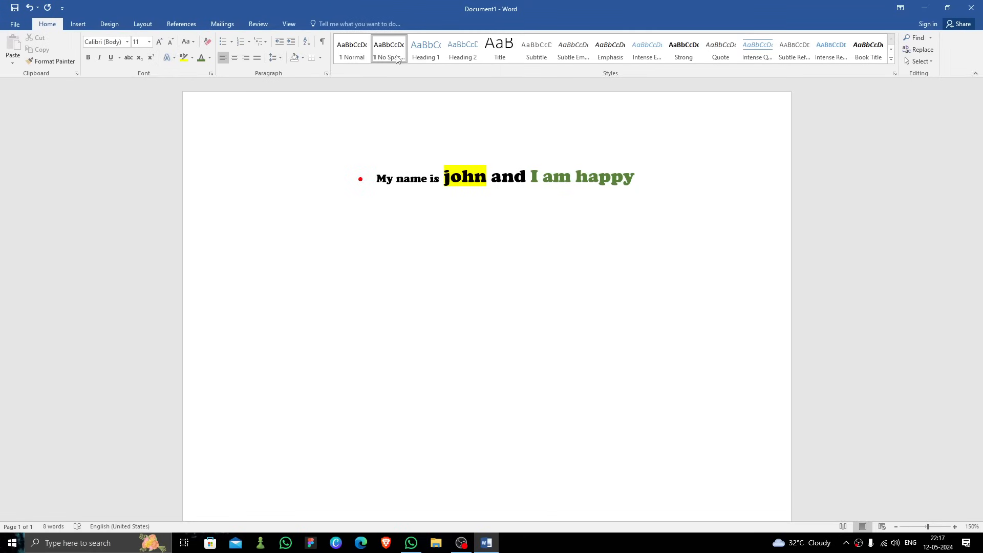
{"action": "left_click", "coordinate": [426, 51]}
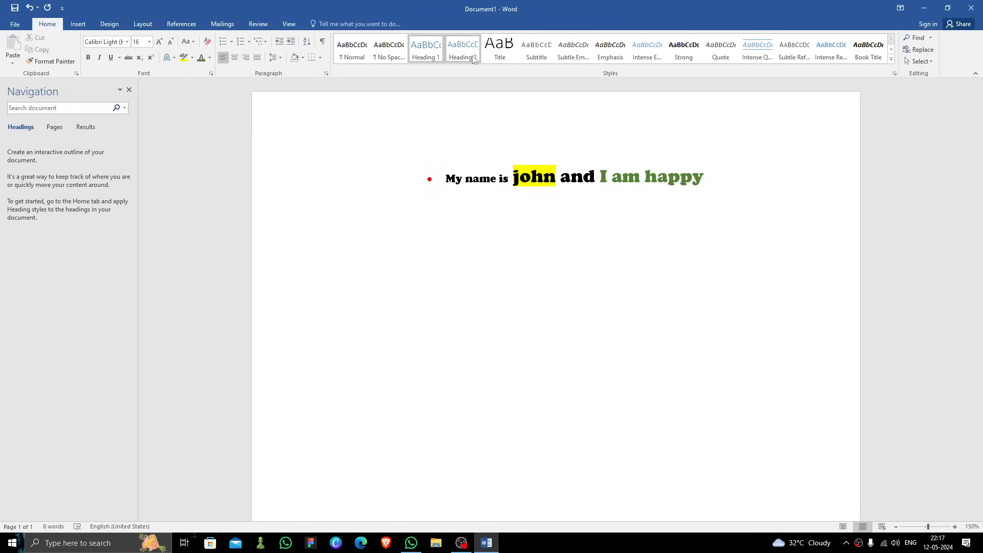
{"action": "left_click", "coordinate": [129, 90]}
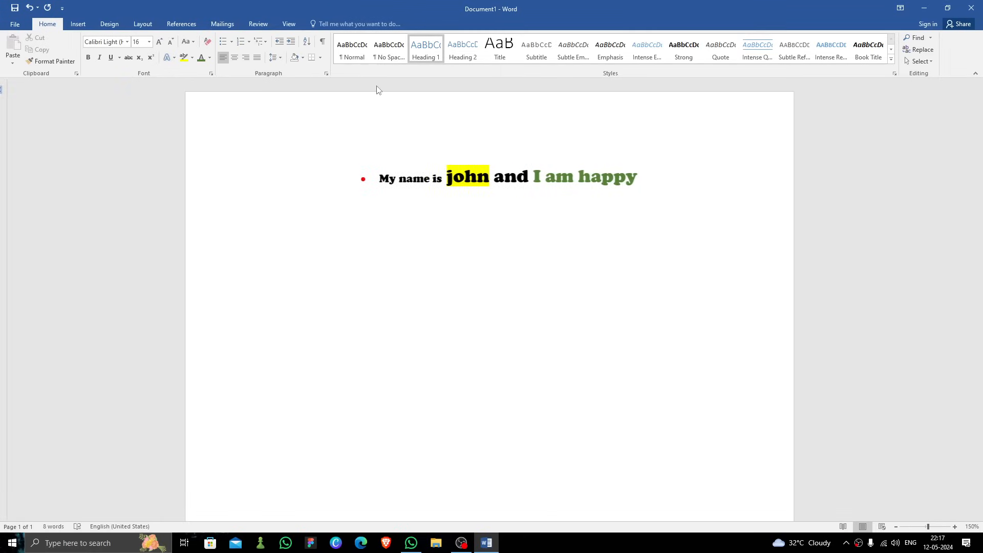
Step: Search the document for "my" and return to the empty paragraph below the sentence
{"action": "left_click", "coordinate": [915, 38]}
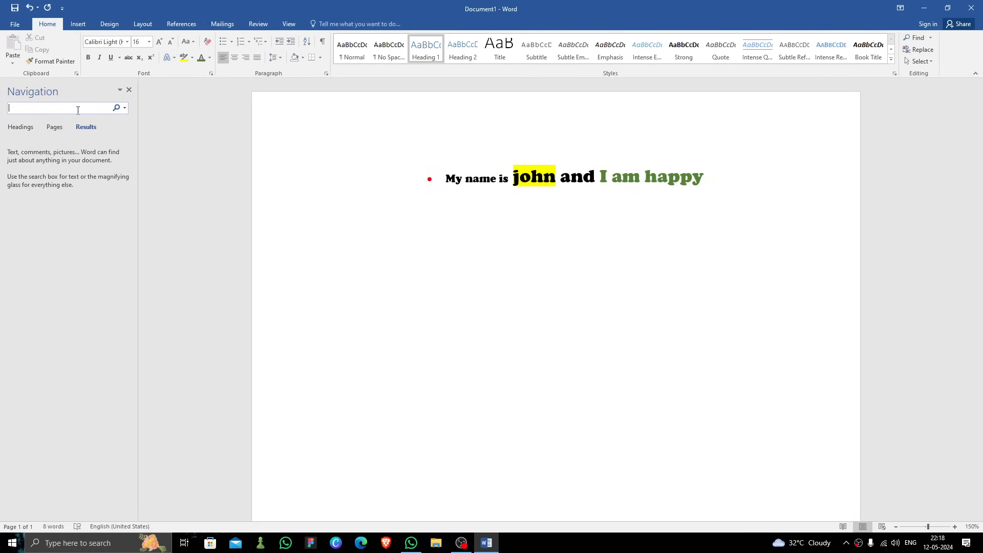
{"action": "type", "text": "my"}
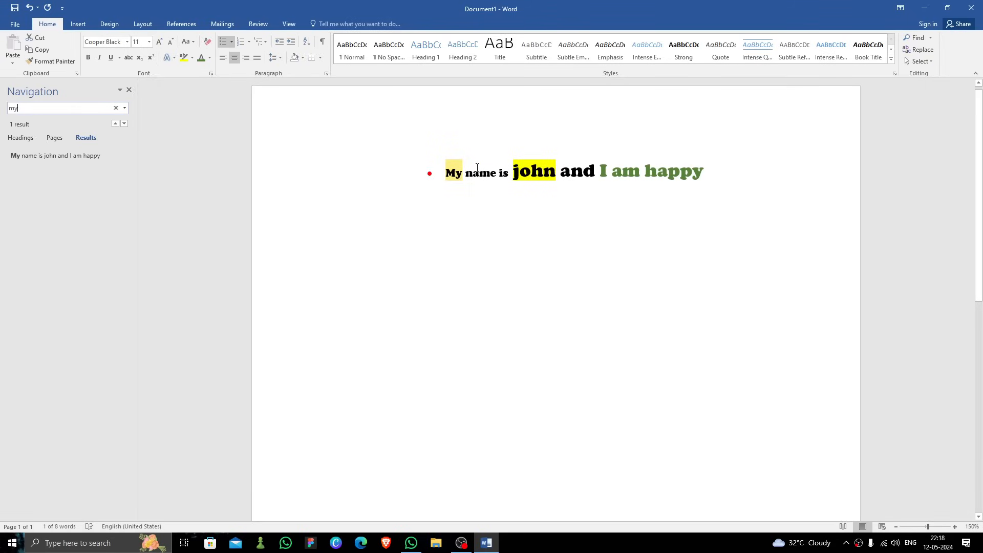
{"action": "left_click", "coordinate": [253, 199]}
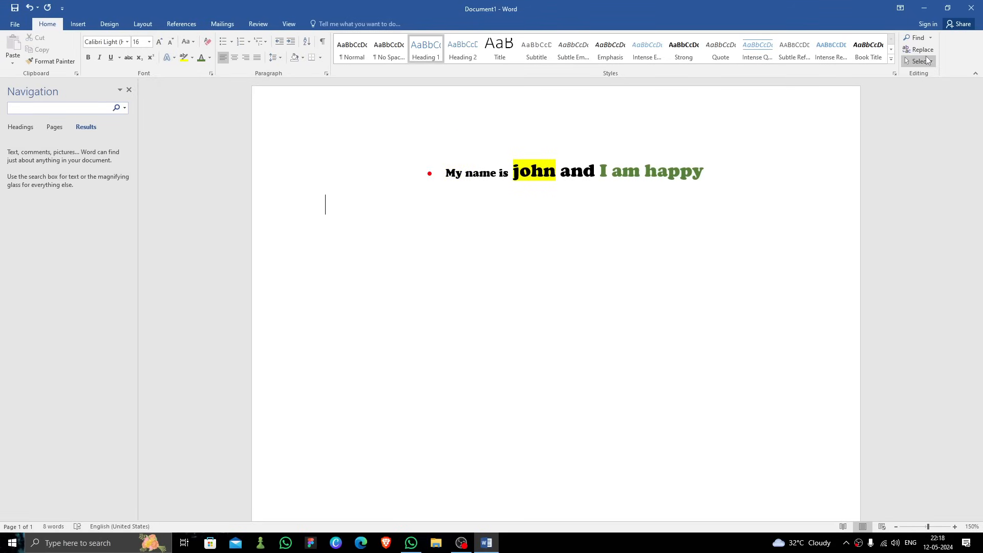
Step: Replace every occurrence of "my" with "me" in the document
{"action": "left_click", "coordinate": [920, 49]}
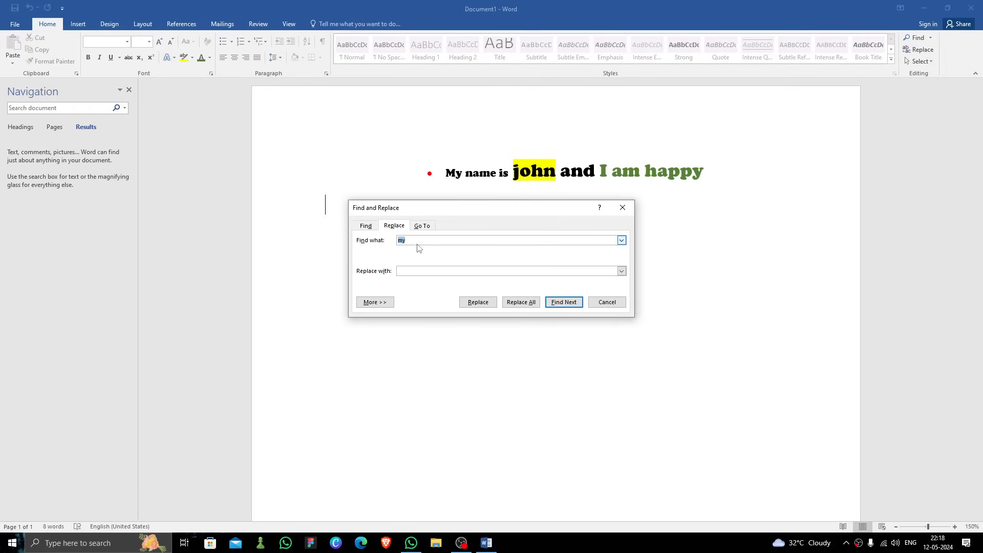
{"action": "left_click", "coordinate": [417, 271]}
{"action": "key", "text": "Return"}
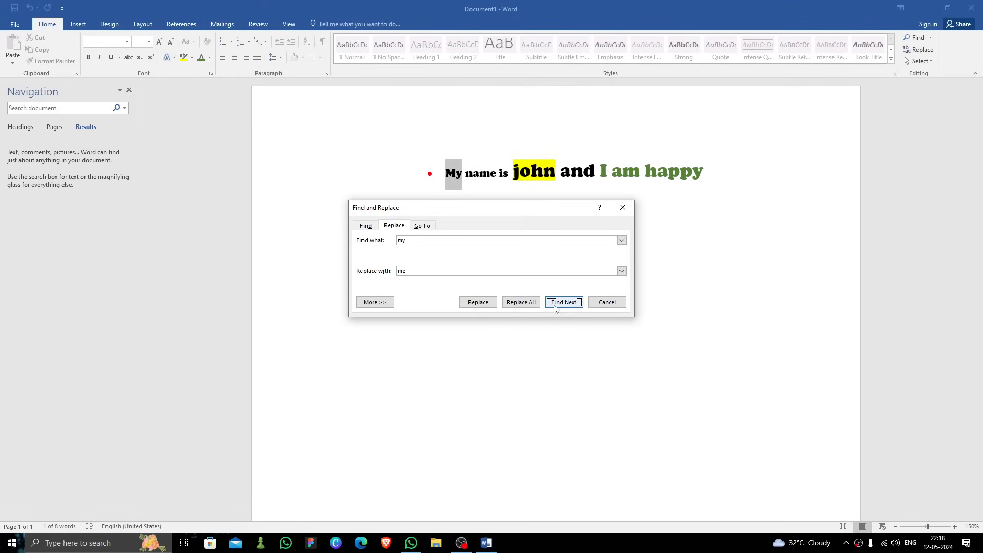
{"action": "left_click", "coordinate": [521, 302]}
{"action": "left_click", "coordinate": [495, 299]}
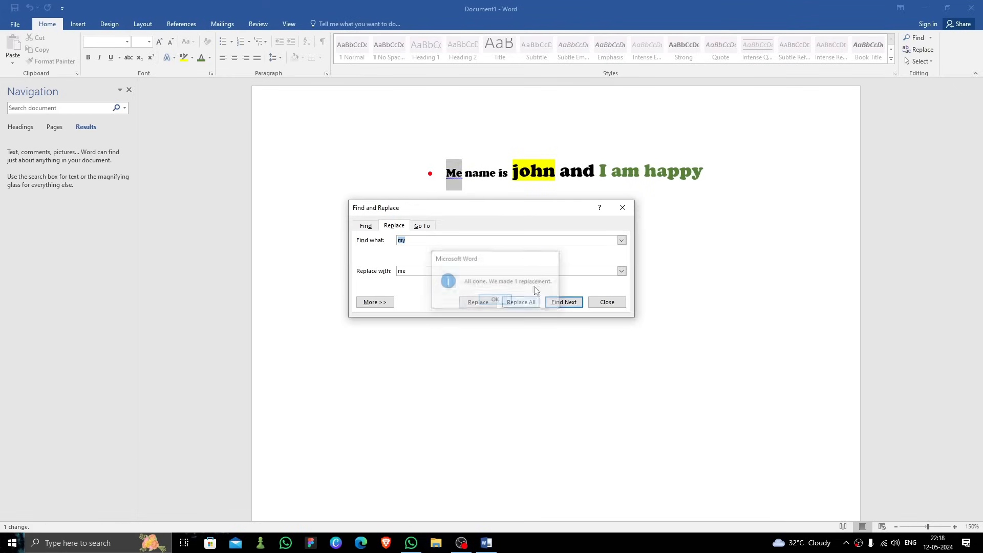
{"action": "left_click", "coordinate": [623, 207]}
{"action": "left_click", "coordinate": [478, 236]}
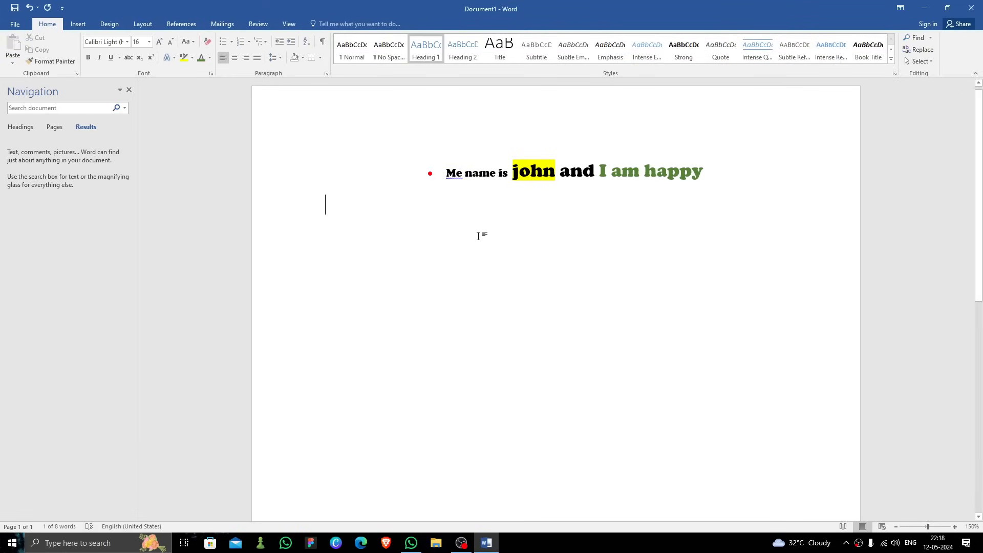
Step: Insert a table with three columns and four rows below the bulleted sentence
{"action": "left_click", "coordinate": [78, 24]}
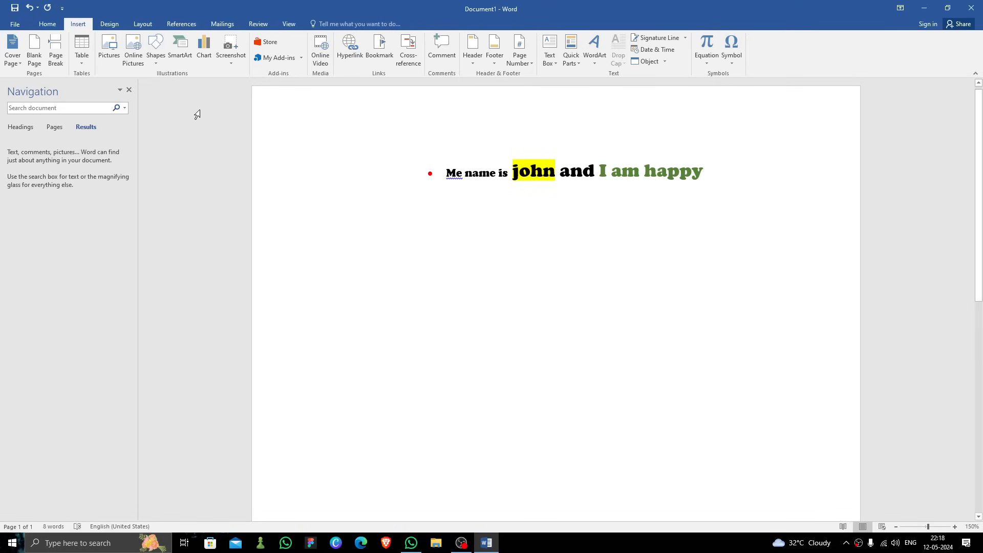
{"action": "left_click", "coordinate": [82, 52]}
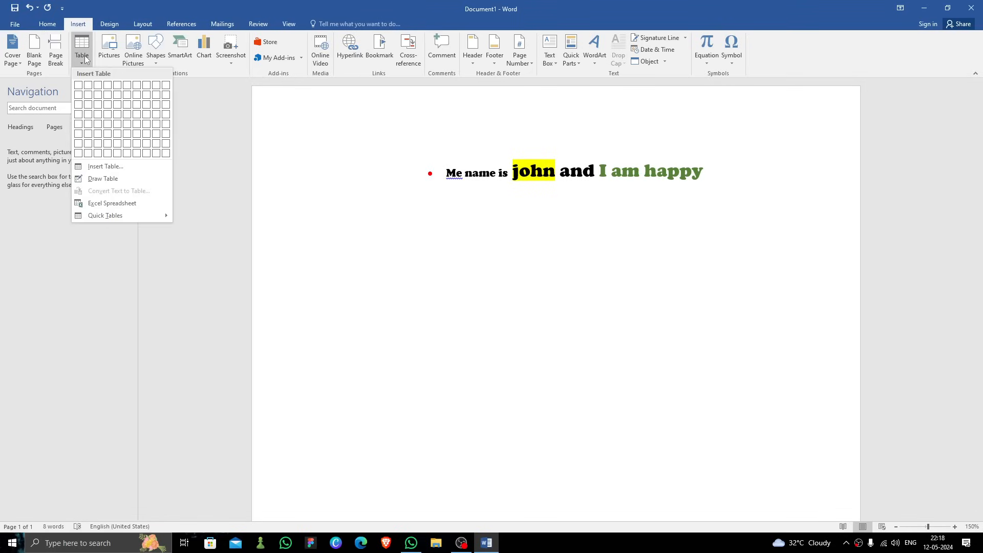
{"action": "left_click", "coordinate": [98, 114]}
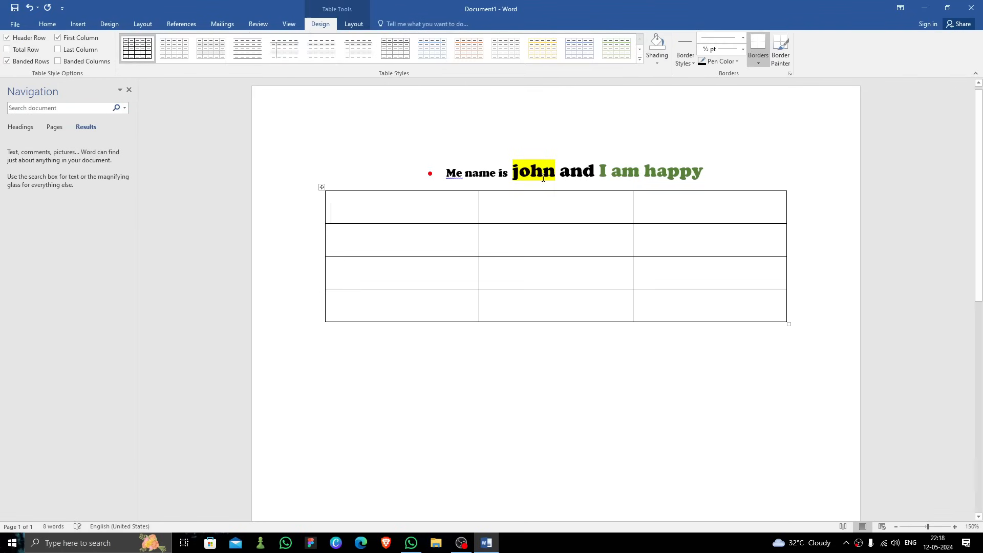
{"action": "left_click", "coordinate": [78, 24]}
{"action": "left_click", "coordinate": [110, 51]}
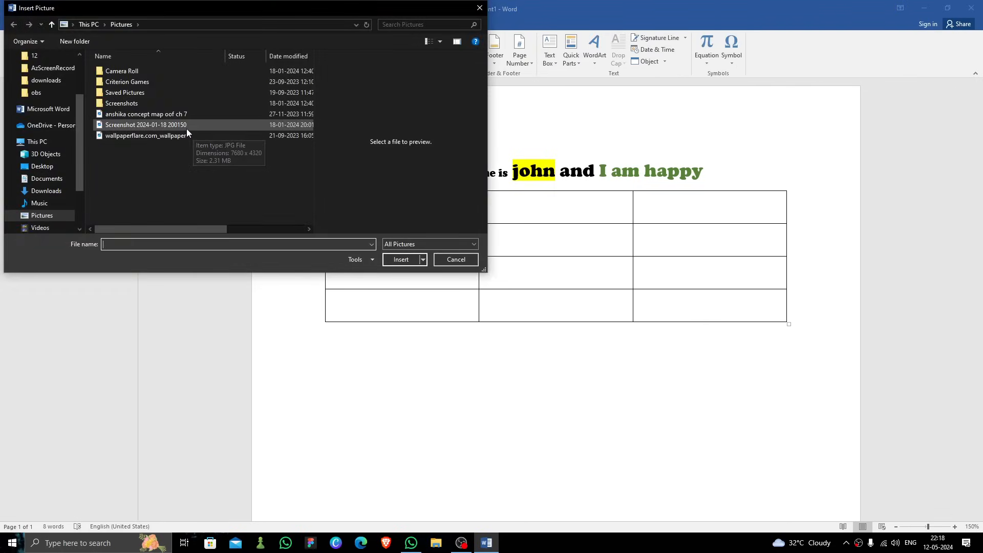
{"action": "left_click", "coordinate": [187, 127]}
{"action": "left_click", "coordinate": [398, 260]}
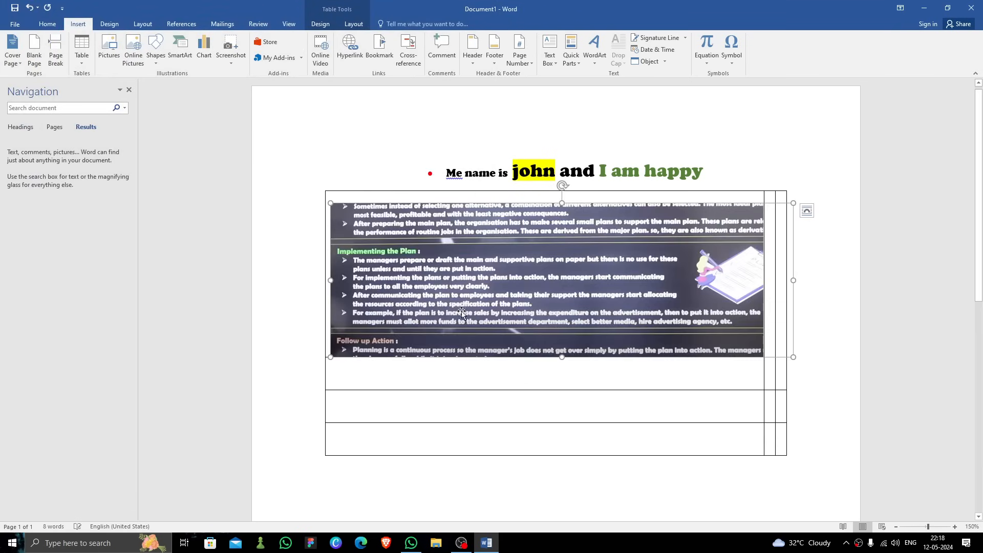
{"action": "left_click_drag", "start_coordinate": [462, 311], "coordinate": [500, 487]}
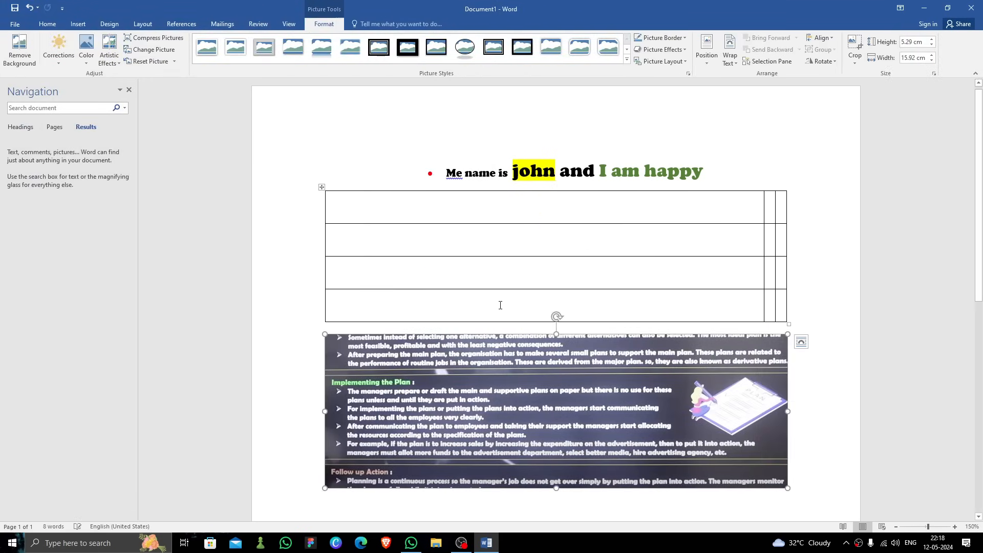
{"action": "left_click", "coordinate": [308, 366]}
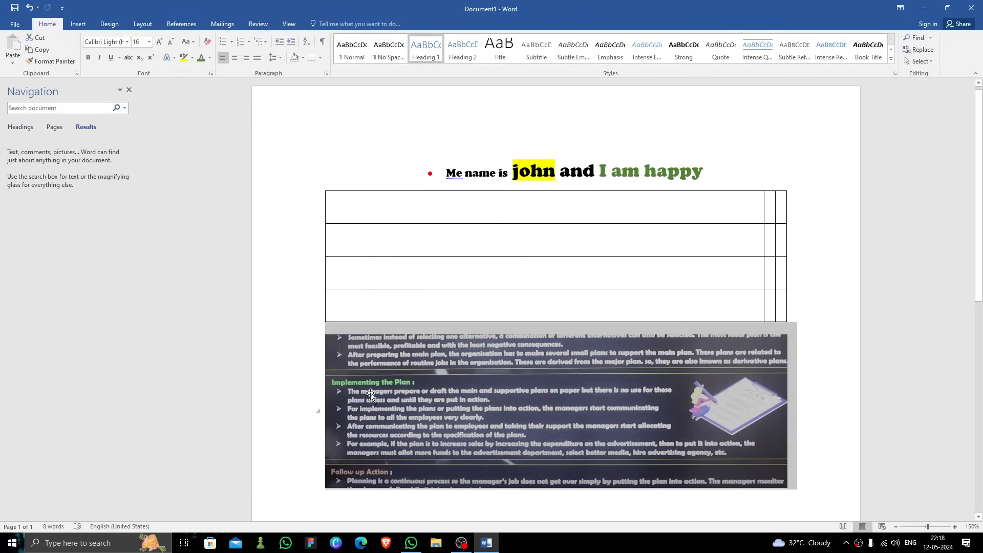
{"action": "left_click", "coordinate": [285, 307]}
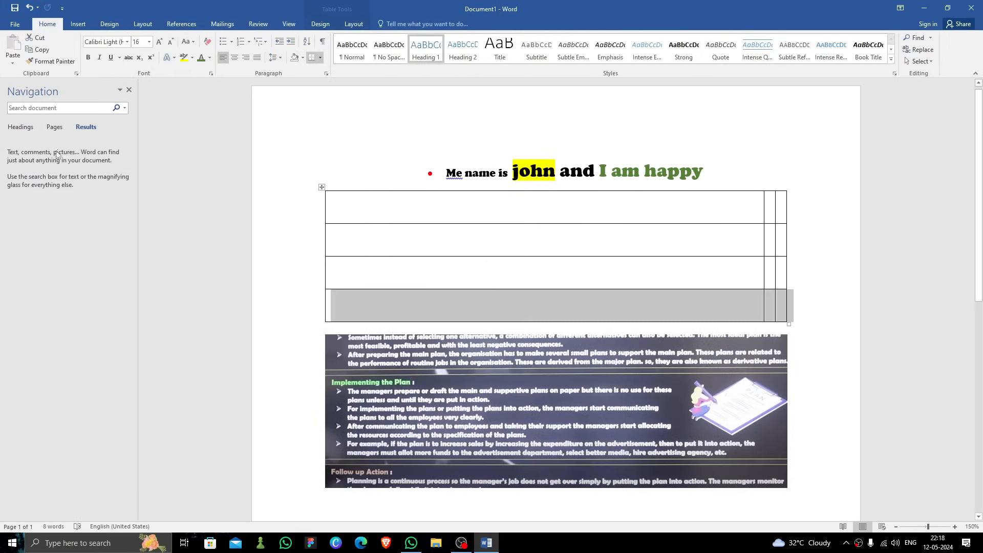
Step: Close the Navigation pane and draw a rectangle about 12.5 cm wide and 4.9 cm high below the picture
{"action": "left_click", "coordinate": [128, 90]}
{"action": "left_click", "coordinate": [78, 24]}
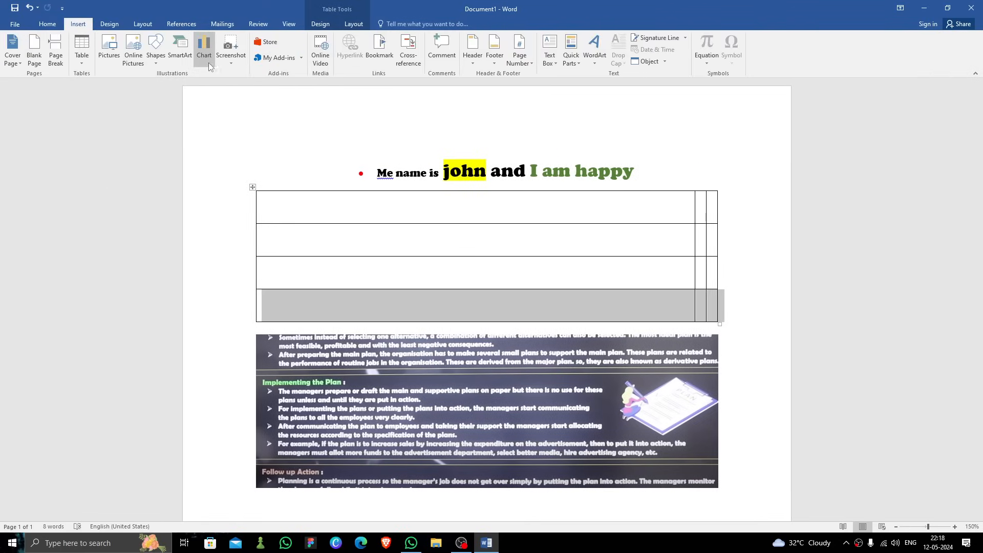
{"action": "scroll", "coordinate": [208, 114], "scroll_direction": "down", "scroll_amount": 8}
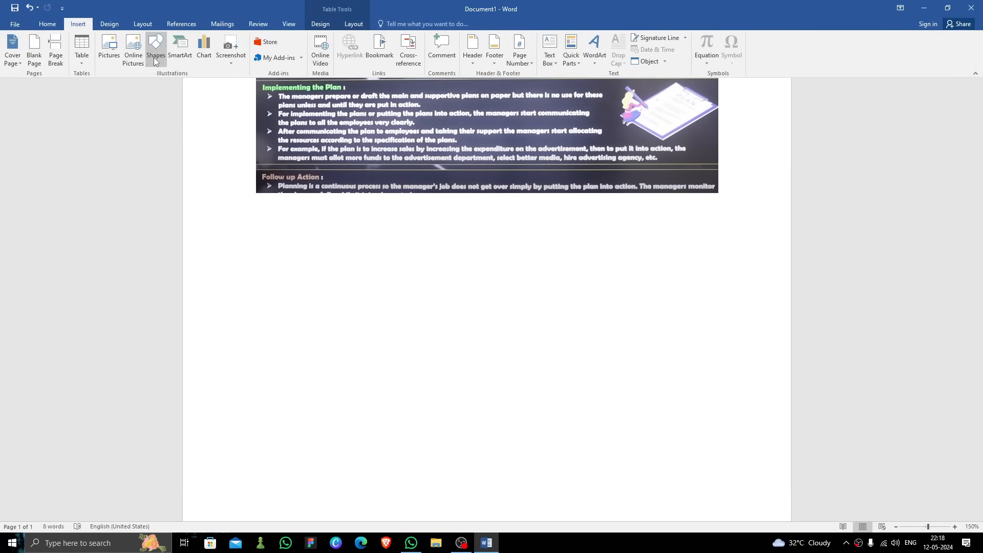
{"action": "left_click", "coordinate": [156, 48]}
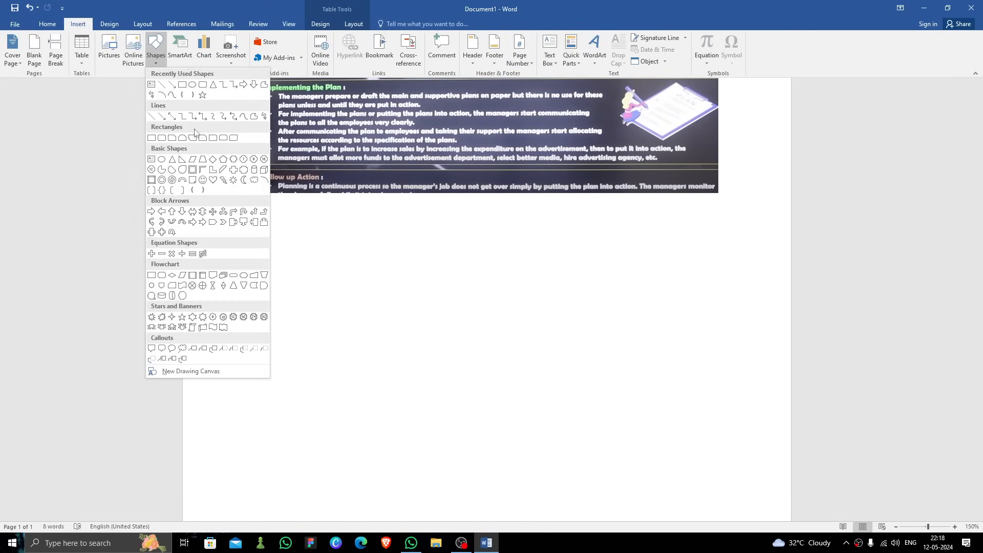
{"action": "left_click", "coordinate": [185, 84]}
{"action": "left_click_drag", "start_coordinate": [300, 231], "coordinate": [663, 374]}
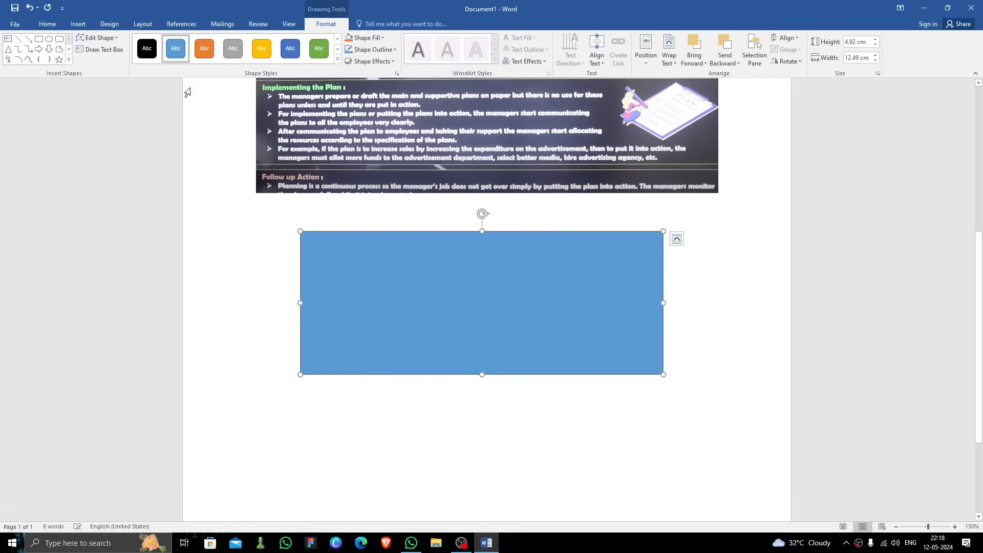
Step: Look at the hyperlink options for the word "happy", including the e-mail address link type, without adding a link
{"action": "left_click", "coordinate": [78, 24]}
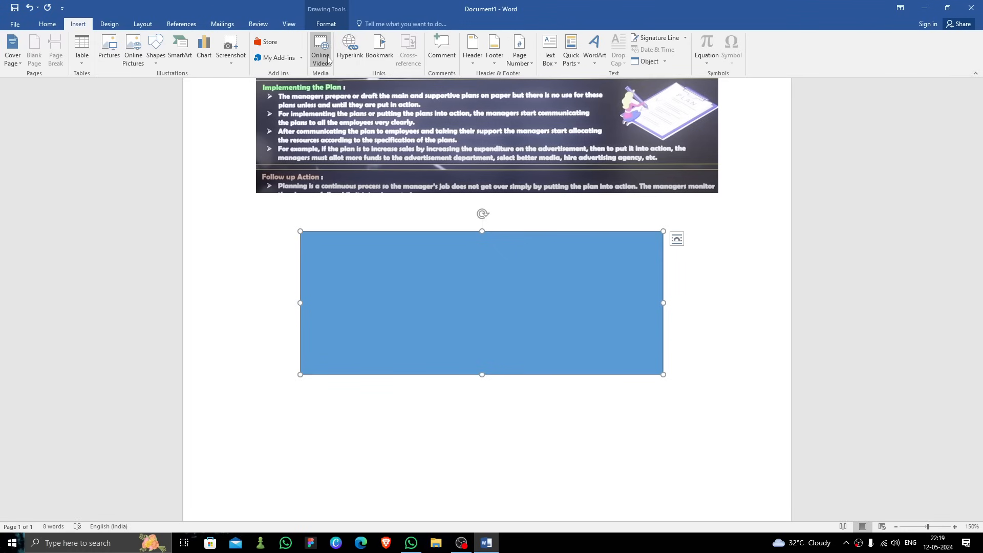
{"action": "scroll", "coordinate": [563, 247], "scroll_direction": "up", "scroll_amount": 6}
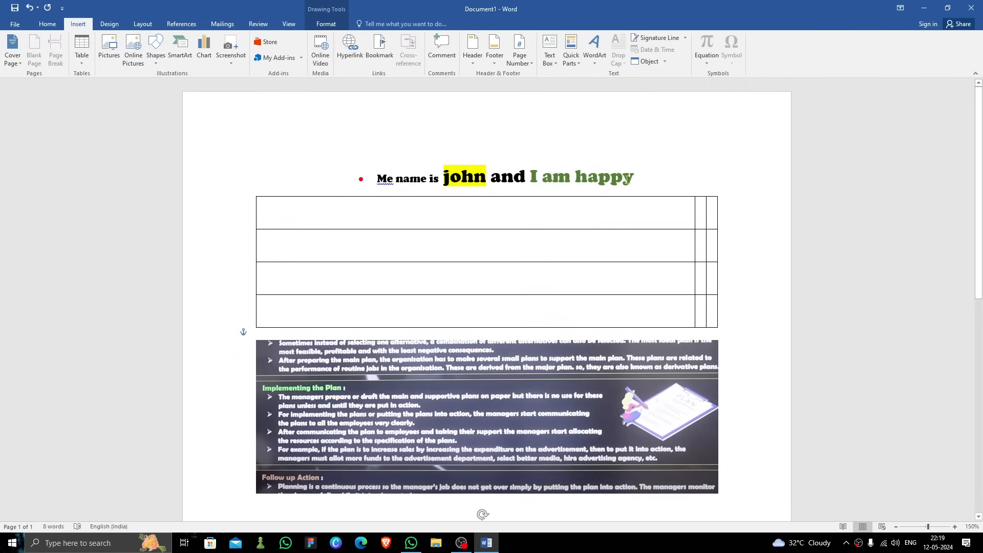
{"action": "double_click", "coordinate": [620, 178]}
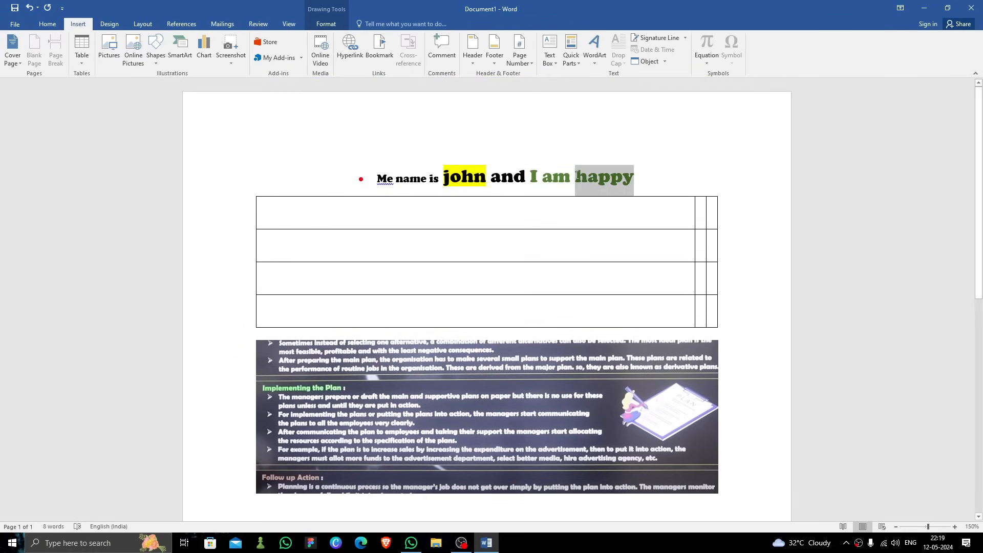
{"action": "left_click", "coordinate": [350, 50]}
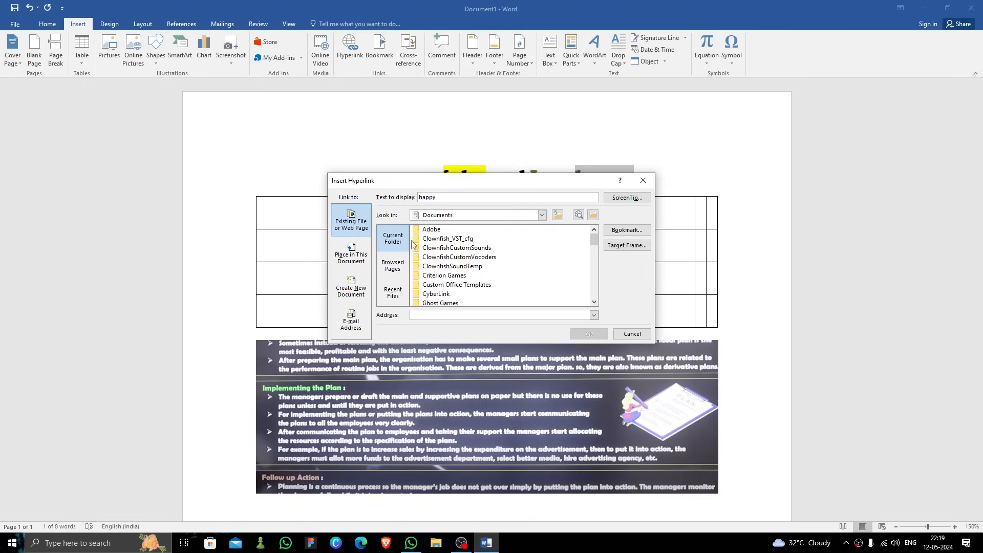
{"action": "left_click", "coordinate": [351, 315]}
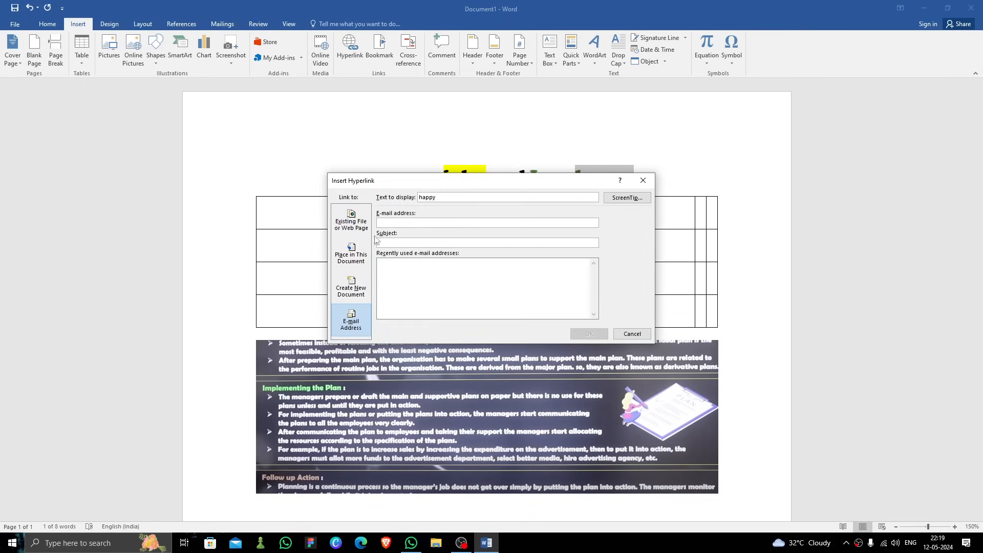
{"action": "left_click", "coordinate": [633, 333]}
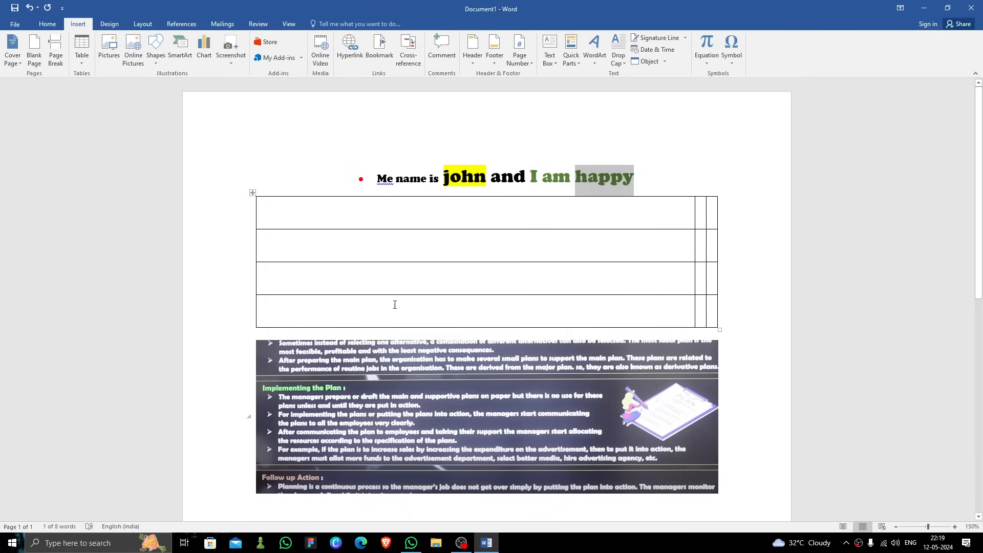
Step: Apply the document style set that has a bold, centred title
{"action": "left_click", "coordinate": [110, 24]}
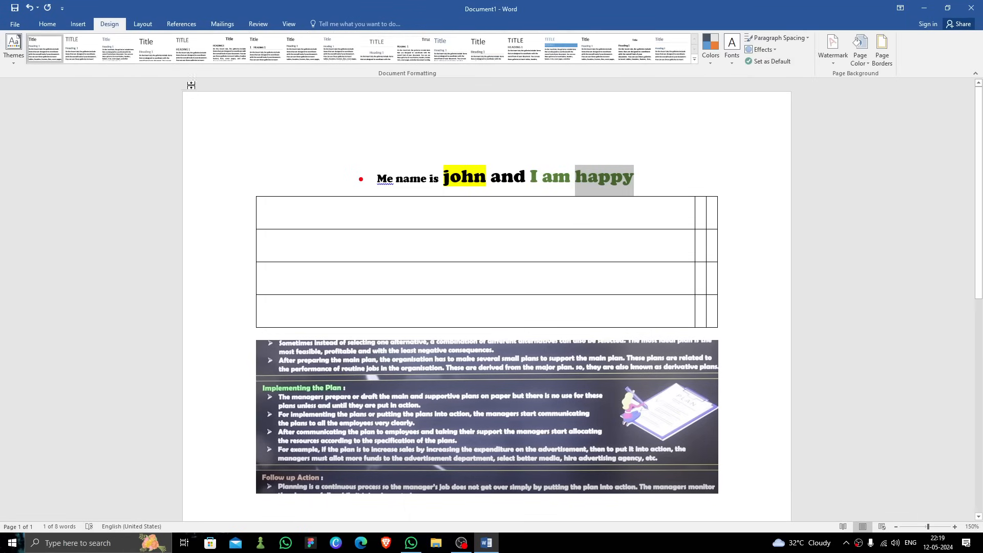
{"action": "left_click", "coordinate": [232, 58]}
{"action": "scroll", "coordinate": [311, 164], "scroll_direction": "down", "scroll_amount": 1}
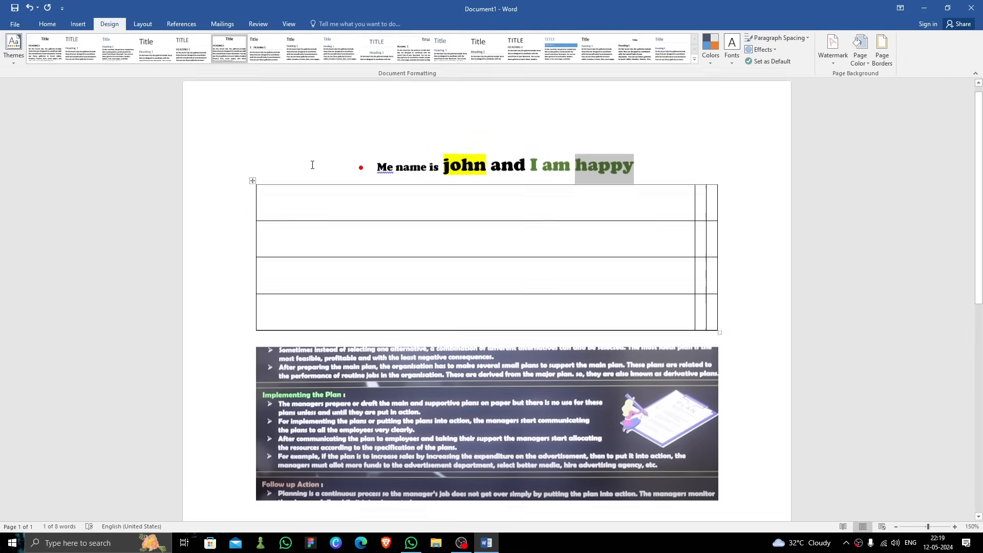
Step: Set the page margins to the Moderate preset, with 1.91 cm left and right, and check the page layout
{"action": "left_click", "coordinate": [136, 24]}
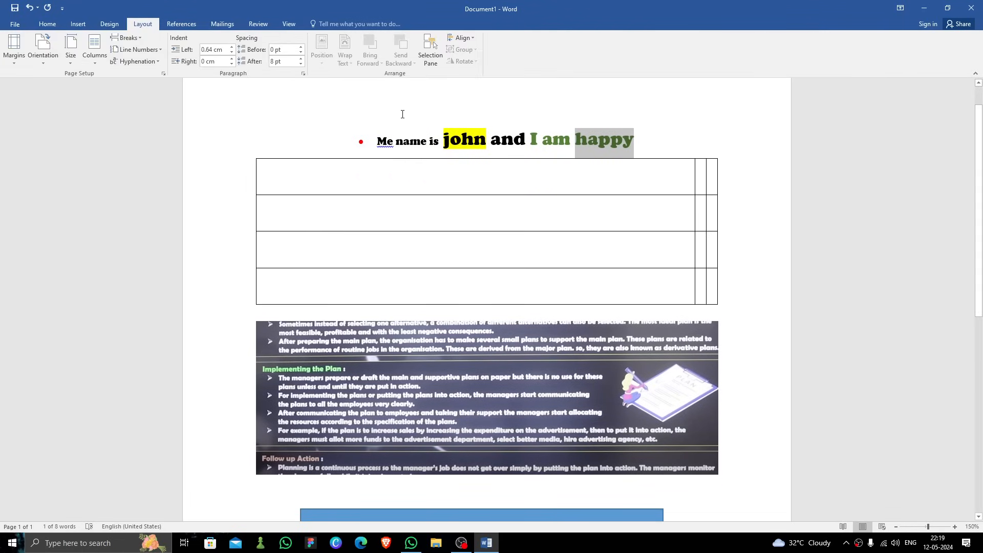
{"action": "left_click", "coordinate": [14, 48]}
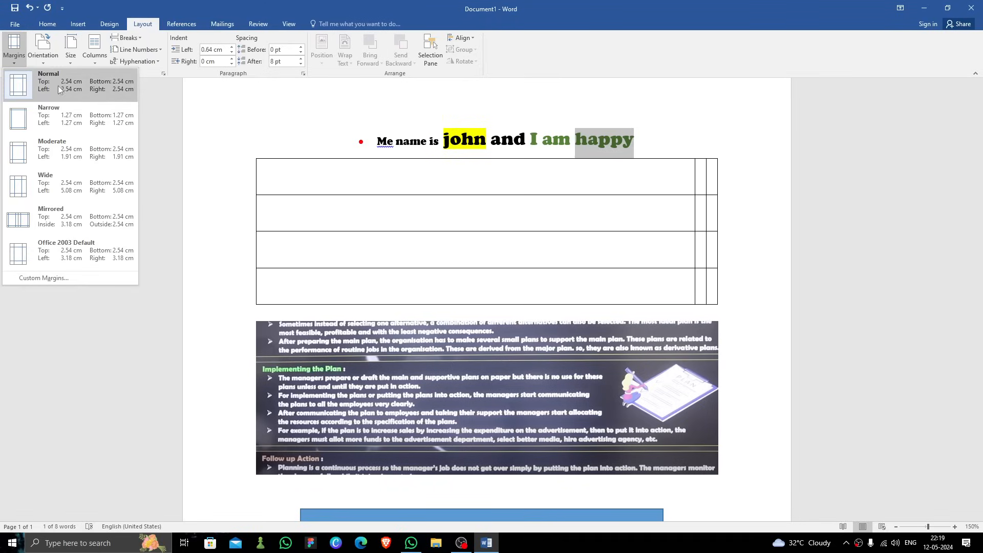
{"action": "left_click", "coordinate": [60, 97]}
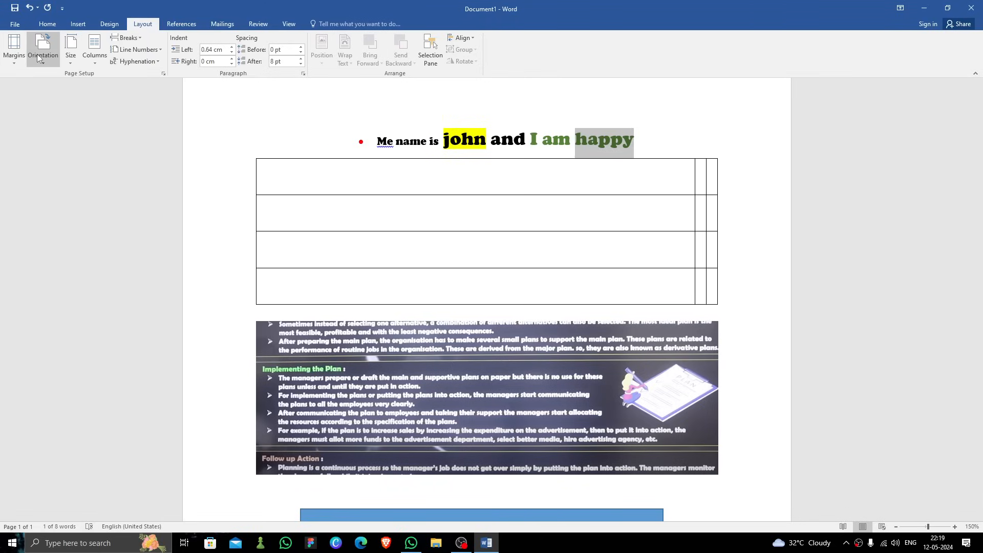
{"action": "left_click", "coordinate": [13, 48]}
{"action": "left_click", "coordinate": [75, 153]}
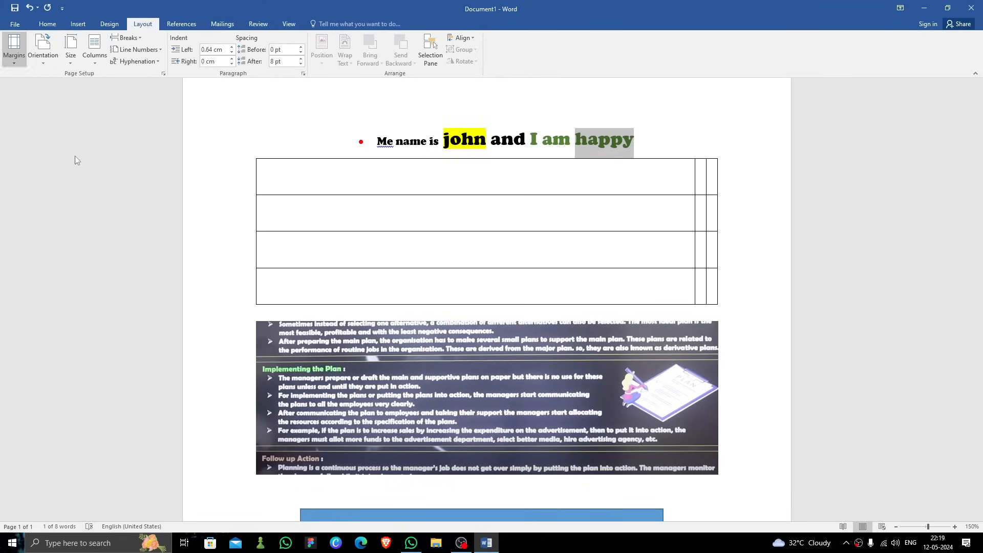
{"action": "left_click", "coordinate": [240, 197]}
{"action": "scroll", "coordinate": [235, 143], "scroll_direction": "up", "scroll_amount": 1}
{"action": "scroll", "coordinate": [517, 305], "scroll_direction": "down", "scroll_amount": 9}
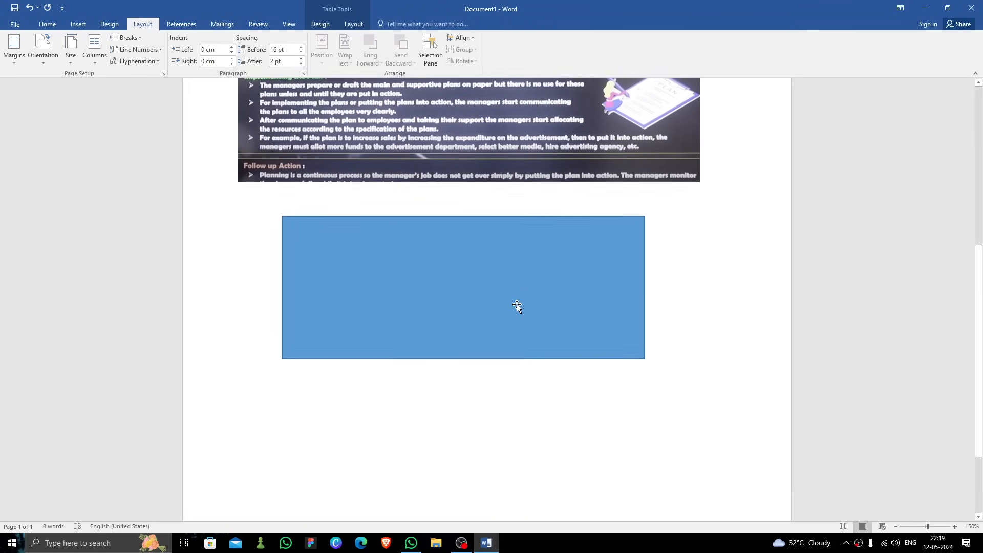
{"action": "scroll", "coordinate": [503, 294], "scroll_direction": "up", "scroll_amount": 4}
{"action": "scroll", "coordinate": [503, 294], "scroll_direction": "up", "scroll_amount": 4}
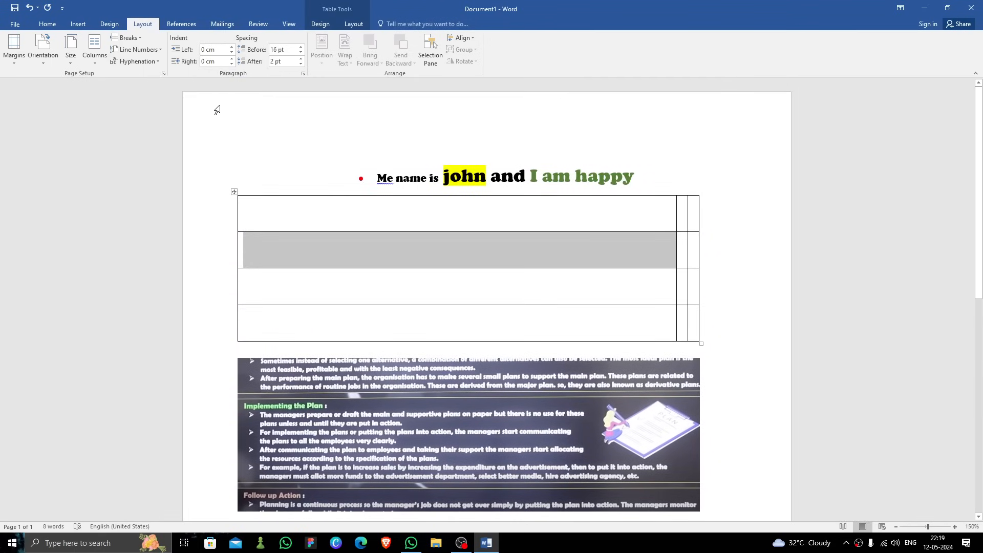
Step: View the available paper sizes without changing the current one, and bring up the referencing commands
{"action": "left_click", "coordinate": [72, 57]}
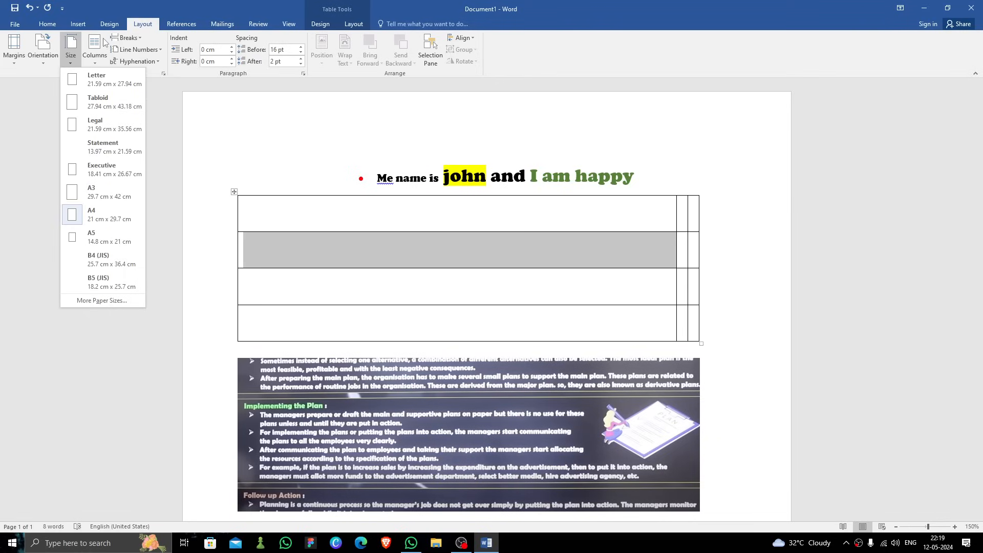
{"action": "left_click", "coordinate": [173, 29]}
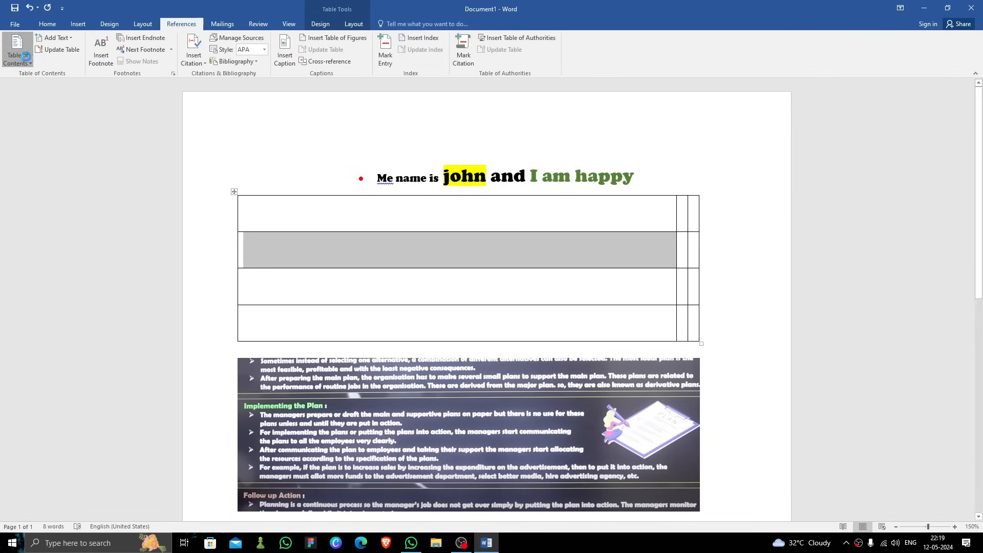
Step: View the built-in table of contents styles without inserting one, and bring up the mailing commands
{"action": "left_click", "coordinate": [24, 57]}
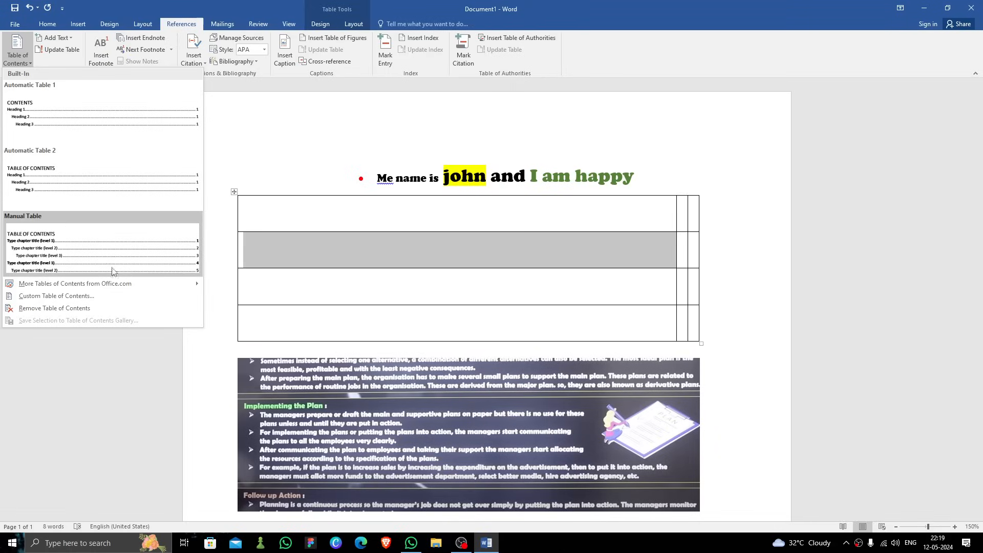
{"action": "left_click", "coordinate": [145, 351]}
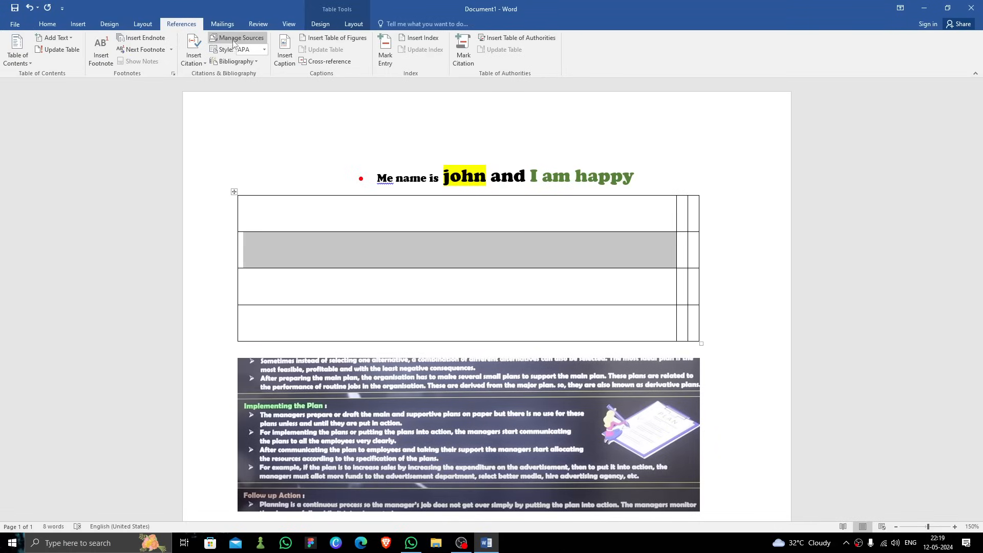
{"action": "left_click", "coordinate": [223, 24]}
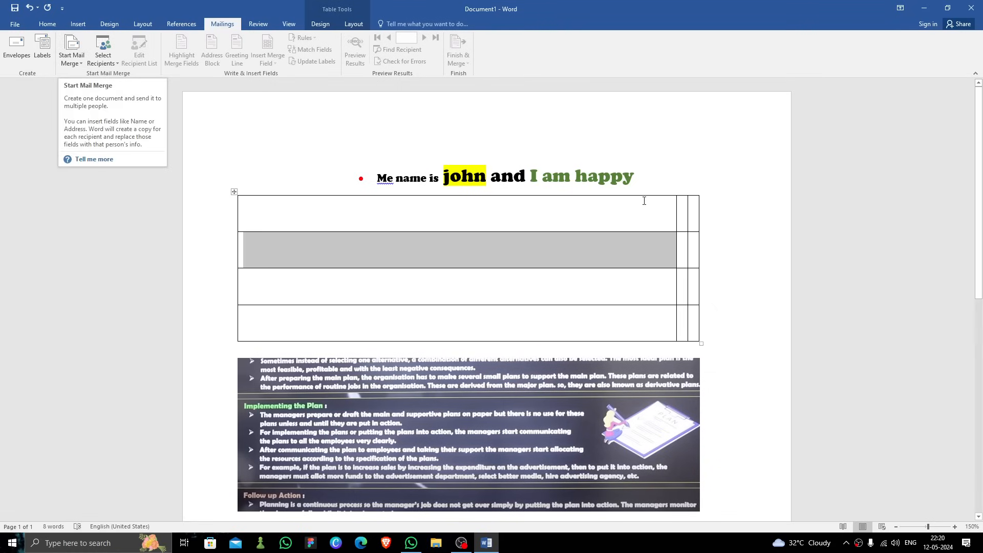
Step: View the mail merge document types and the recipient list sources without choosing any
{"action": "scroll", "coordinate": [445, 203], "scroll_direction": "down", "scroll_amount": 5}
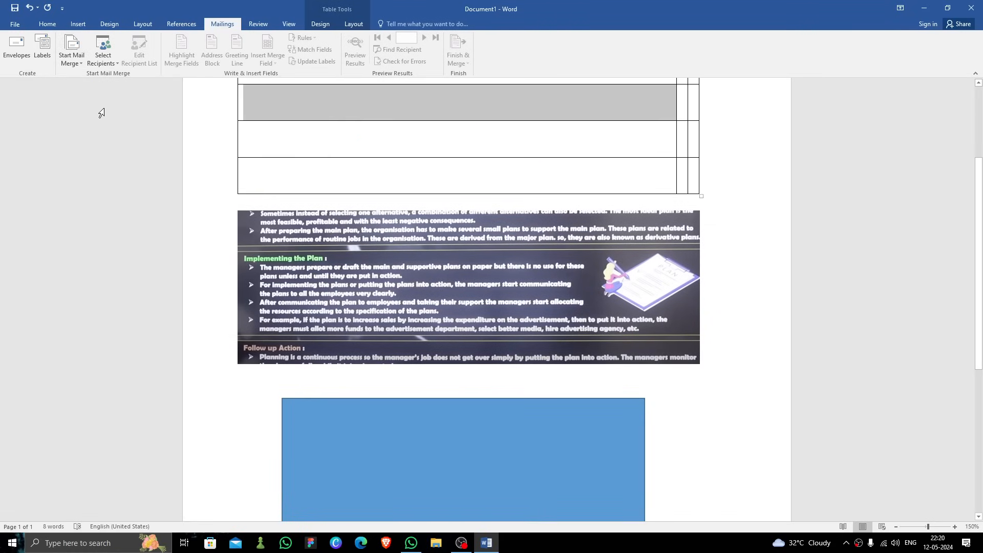
{"action": "left_click", "coordinate": [75, 53]}
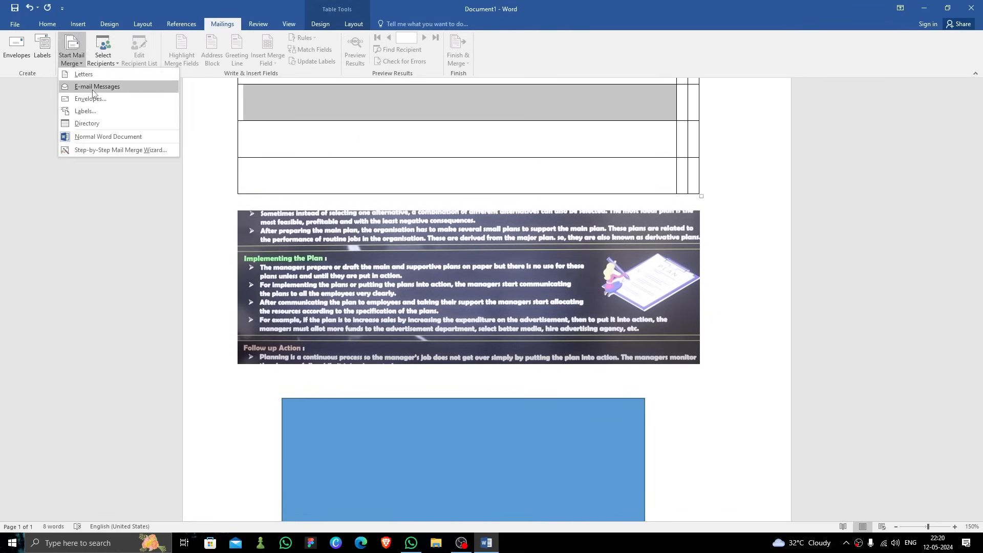
{"action": "left_click", "coordinate": [122, 198]}
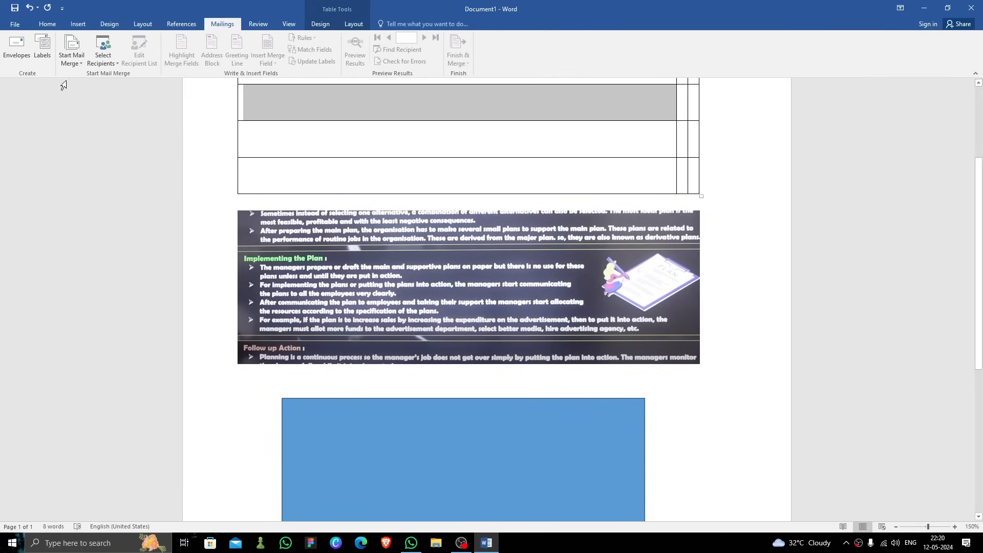
{"action": "left_click", "coordinate": [107, 63]}
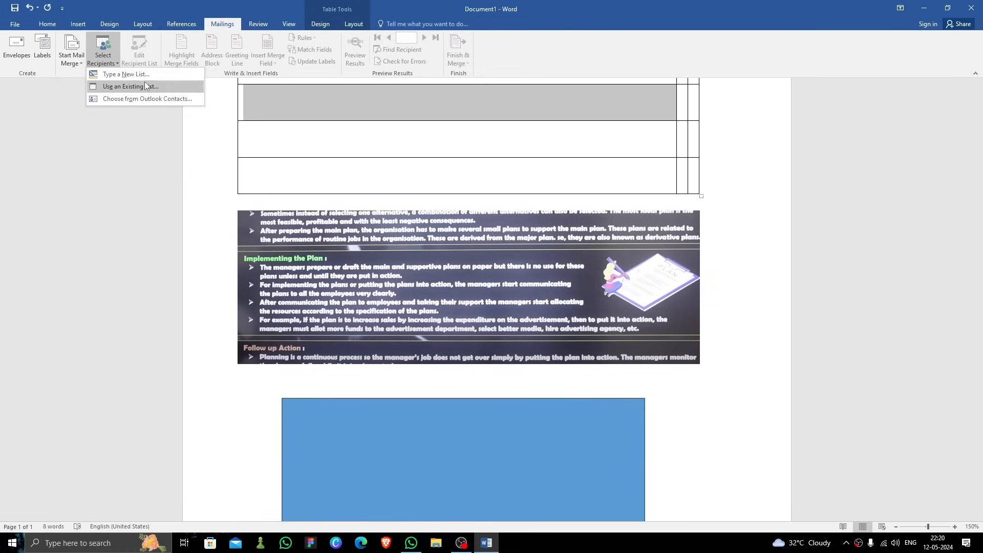
{"action": "left_click", "coordinate": [160, 165]}
Step: Add a comment reading "Hi" to the selected first cell in the table's second row
{"action": "left_click", "coordinate": [258, 30]}
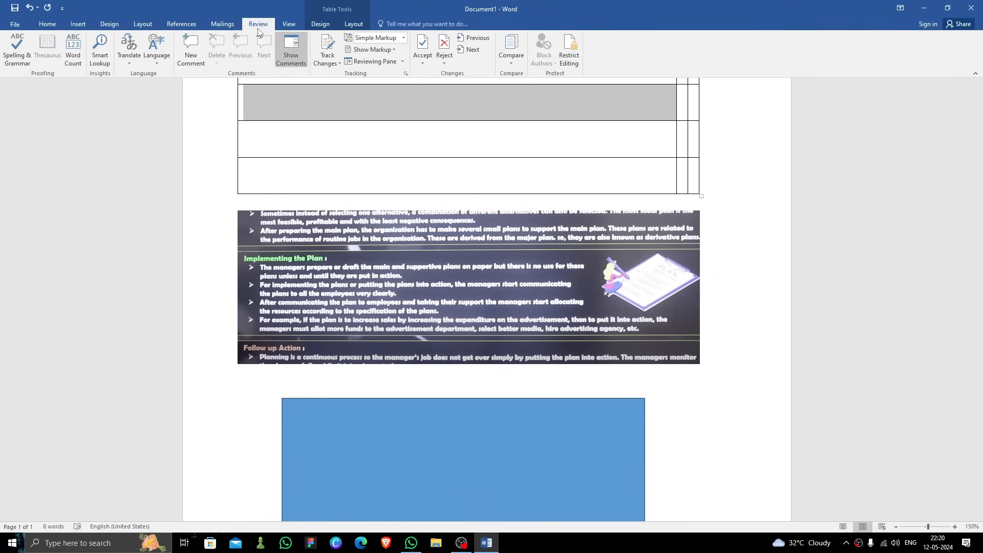
{"action": "scroll", "coordinate": [307, 133], "scroll_direction": "down", "scroll_amount": 2}
{"action": "scroll", "coordinate": [269, 118], "scroll_direction": "up", "scroll_amount": 4}
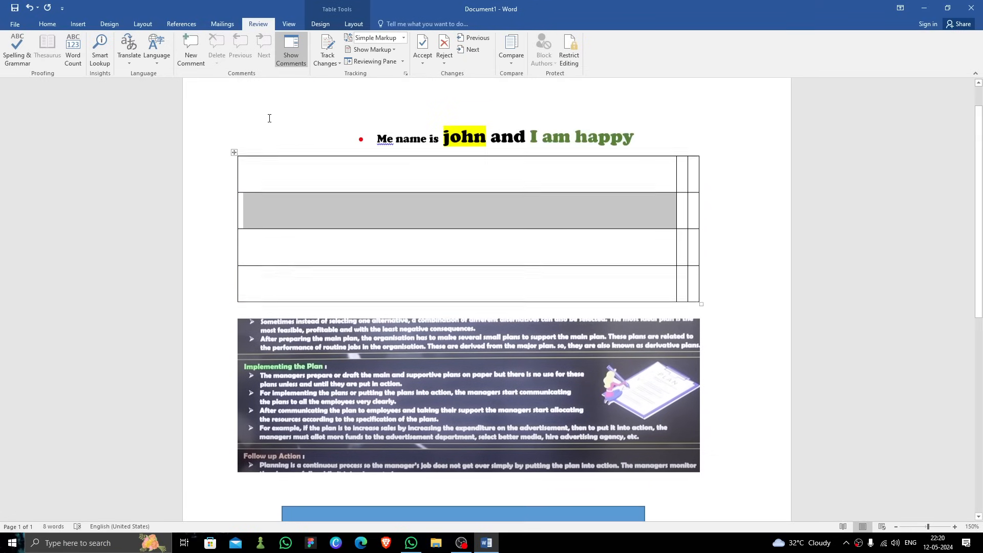
{"action": "left_click", "coordinate": [191, 52]}
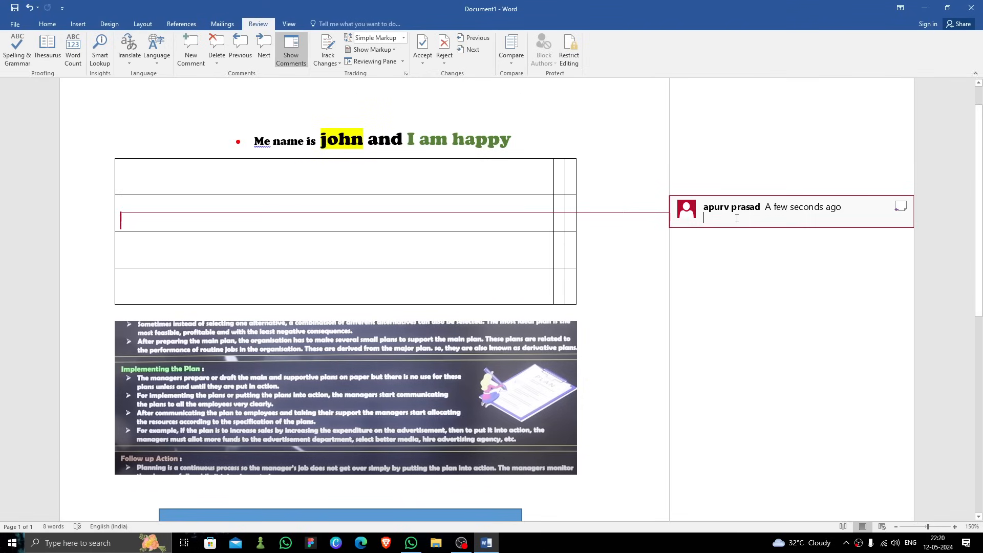
{"action": "left_click", "coordinate": [374, 237]}
{"action": "left_click", "coordinate": [704, 248]}
{"action": "type", "text": "Hi"}
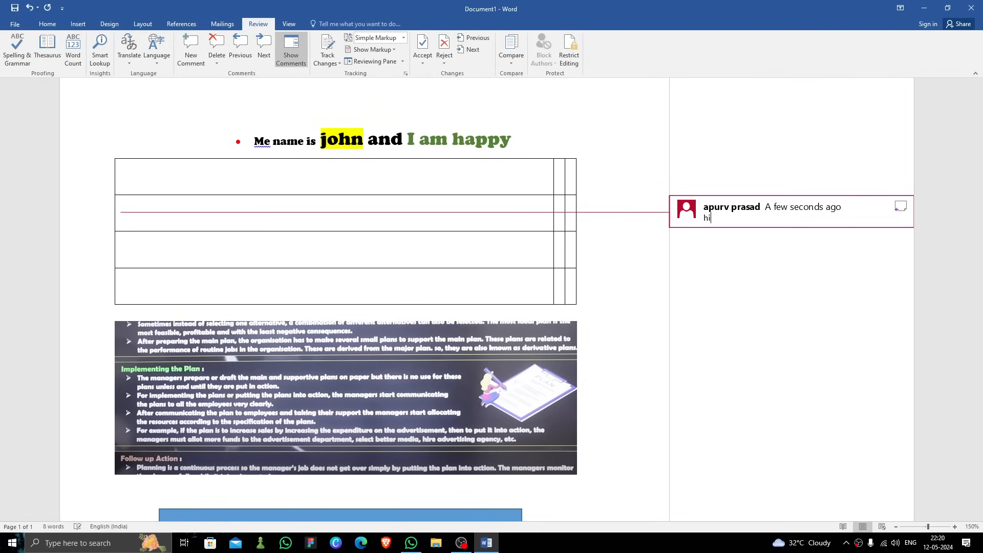
{"action": "left_click", "coordinate": [661, 206]}
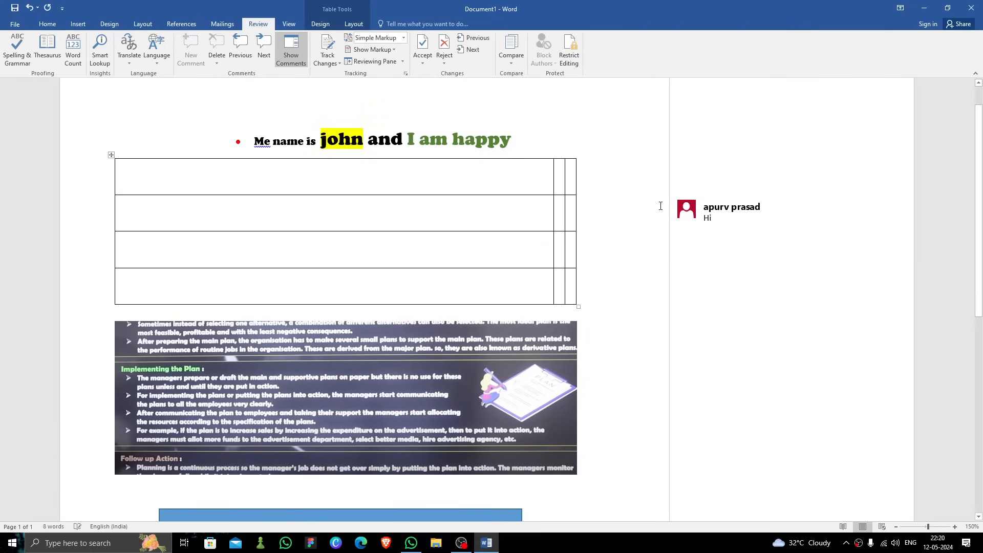
Step: Check how the comment is linked to the table's second row, and select the comment's text
{"action": "left_click", "coordinate": [174, 216]}
{"action": "left_click", "coordinate": [668, 253]}
{"action": "left_click", "coordinate": [346, 234]}
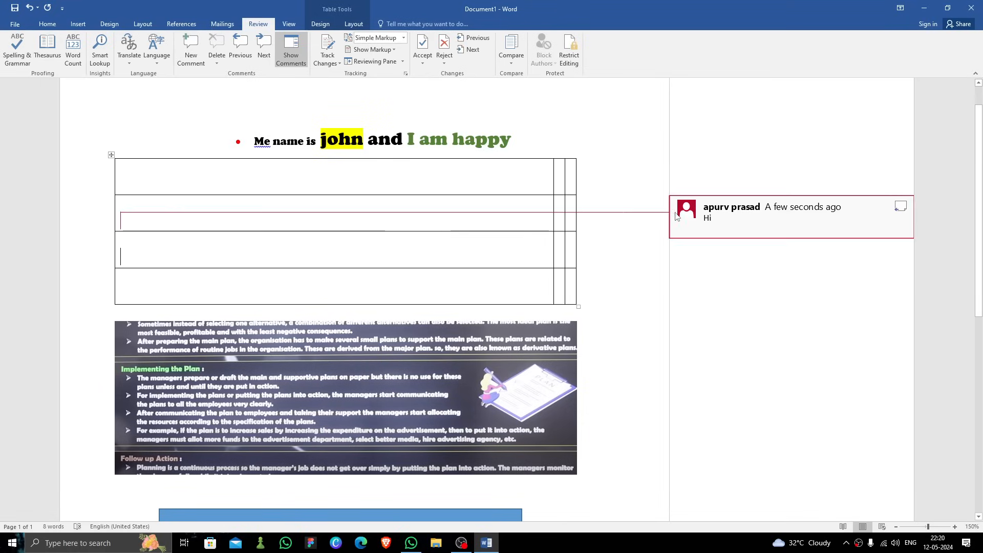
{"action": "left_click", "coordinate": [759, 232]}
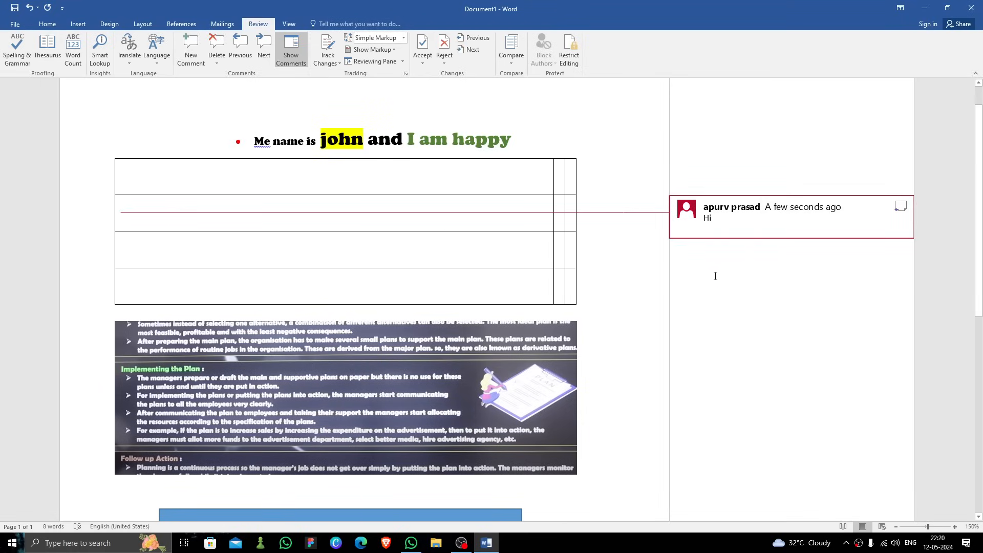
{"action": "left_click", "coordinate": [686, 216]}
{"action": "left_click", "coordinate": [683, 243]}
{"action": "left_click", "coordinate": [901, 211]}
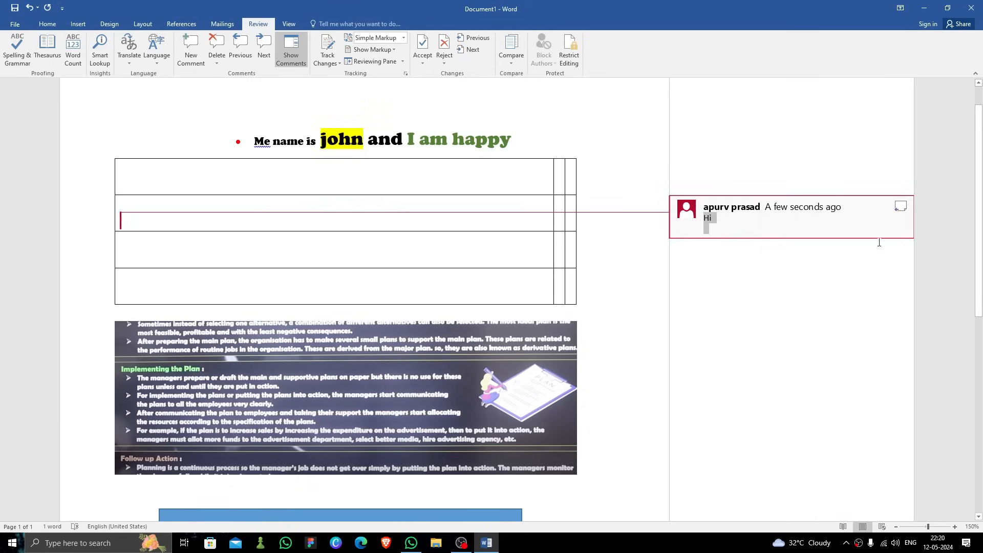